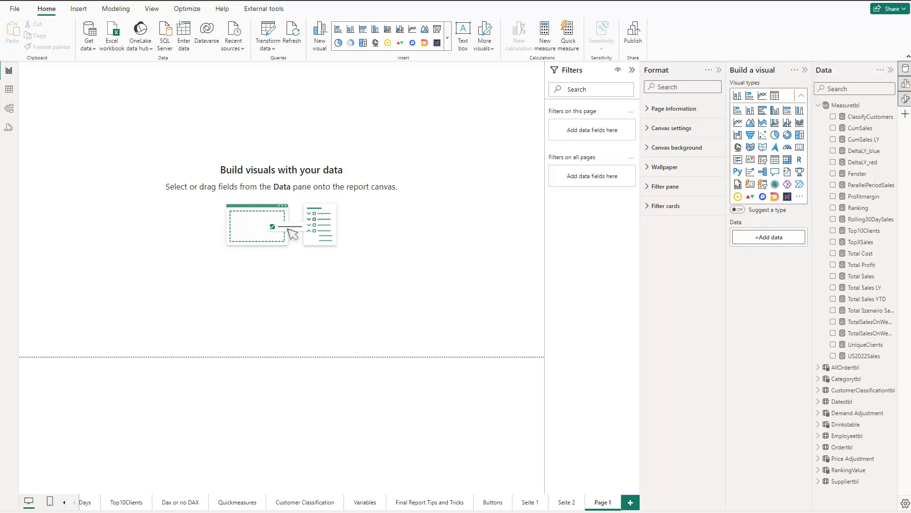
Step: Review the DAX formulas of the Total Sales and Total Sales LY measures
click(861, 276)
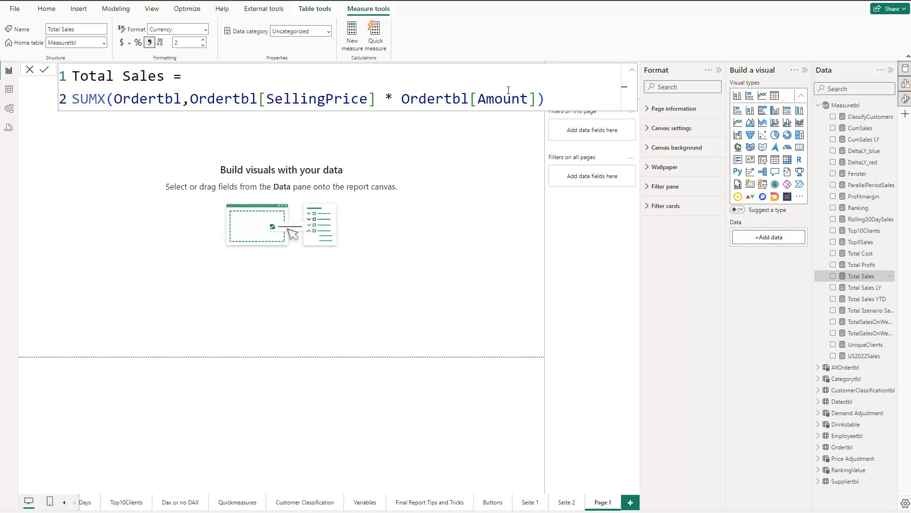
click(864, 288)
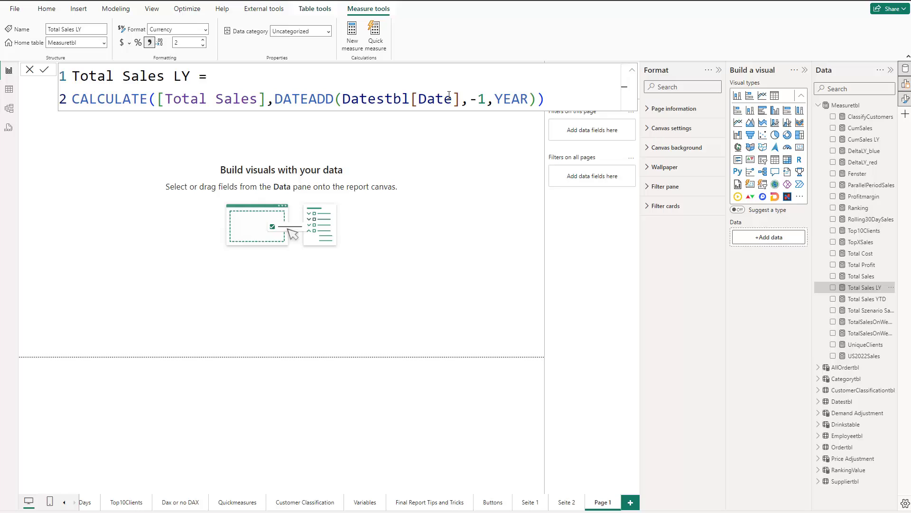
click(455, 152)
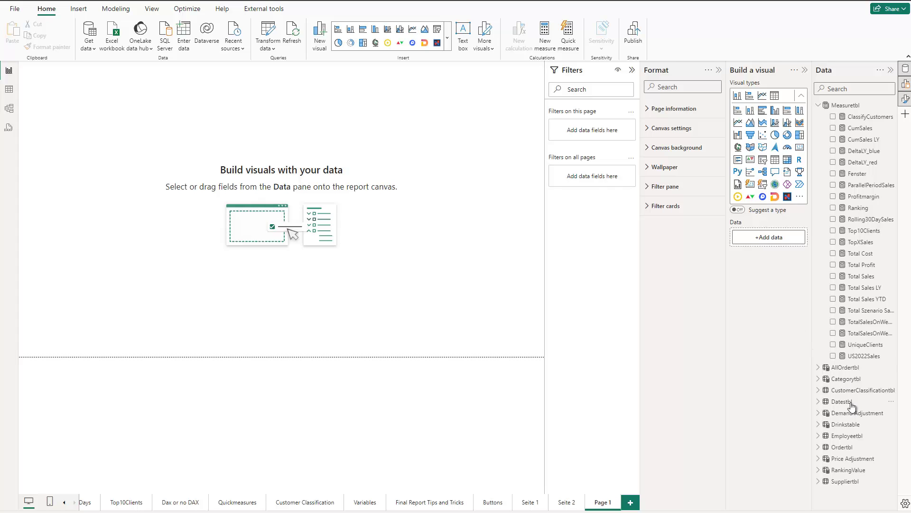
Step: Create a clustered column chart of Total Sales and Total Sales LY by the Date hierarchy from Datestbl
click(819, 402)
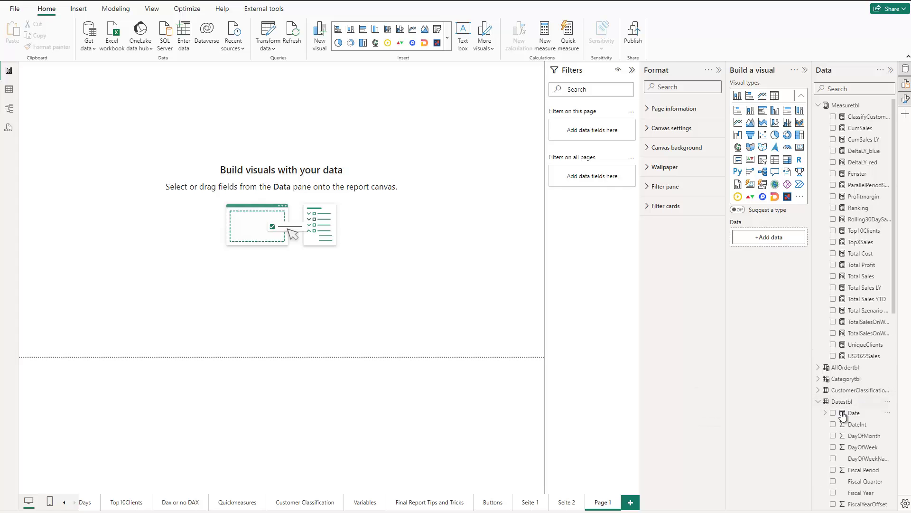
click(834, 413)
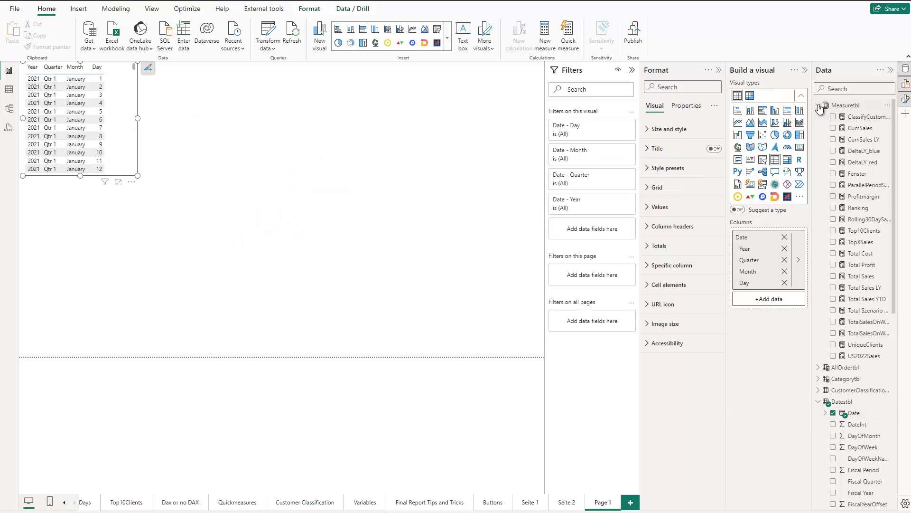
click(776, 113)
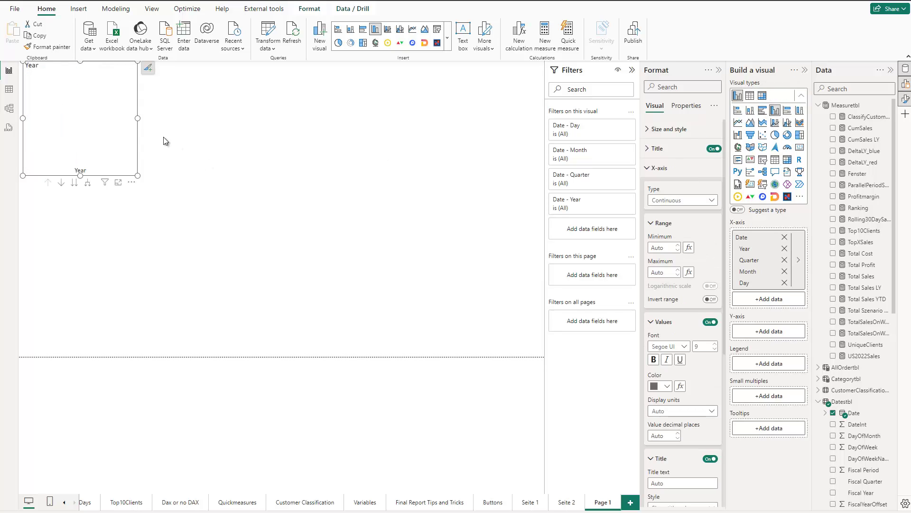
click(833, 277)
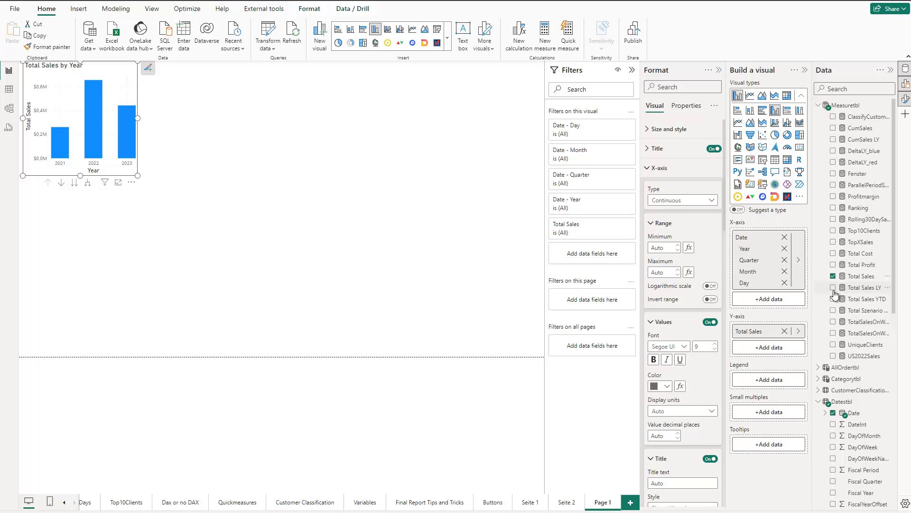
click(835, 290)
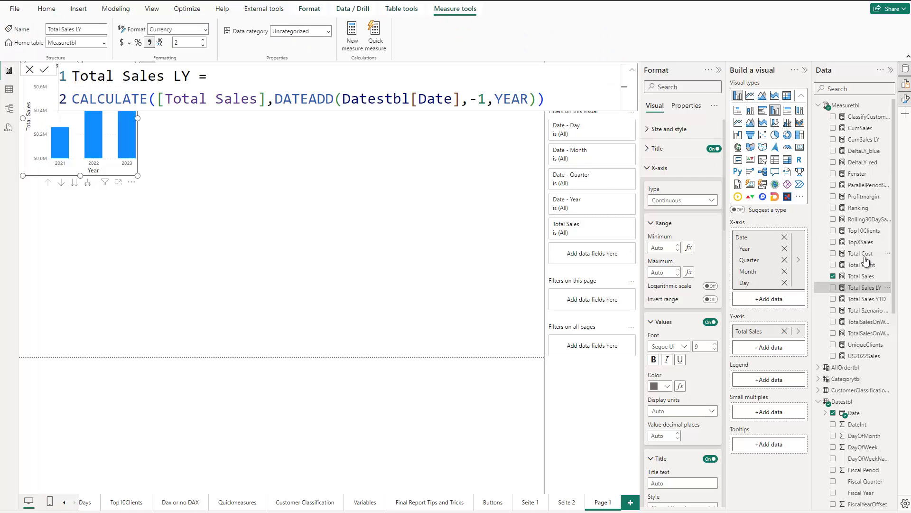
click(833, 287)
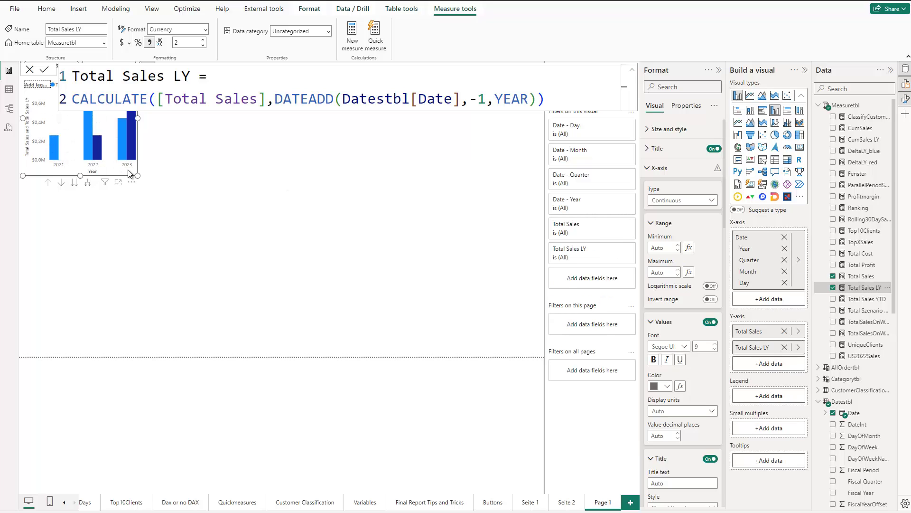
Step: Enlarge the column chart and expand its date hierarchy through quarter down to the month level
drag(137, 176, 459, 303)
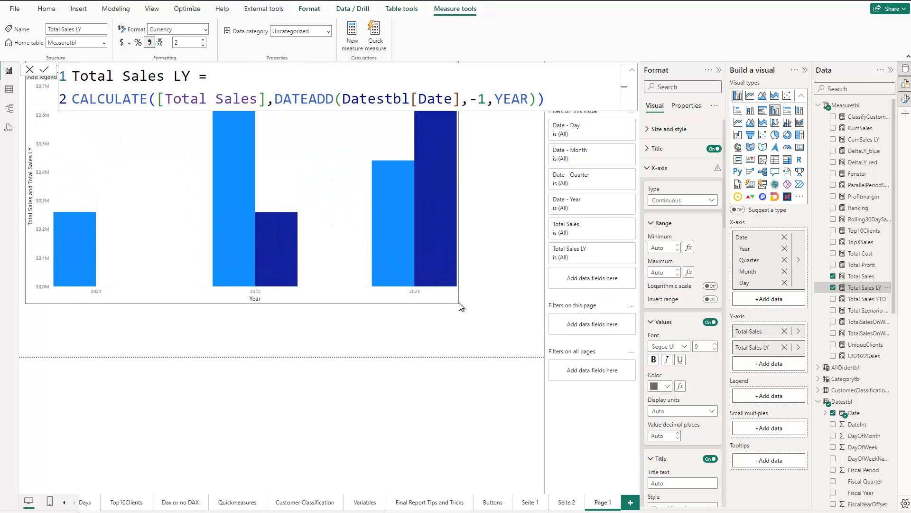
click(315, 128)
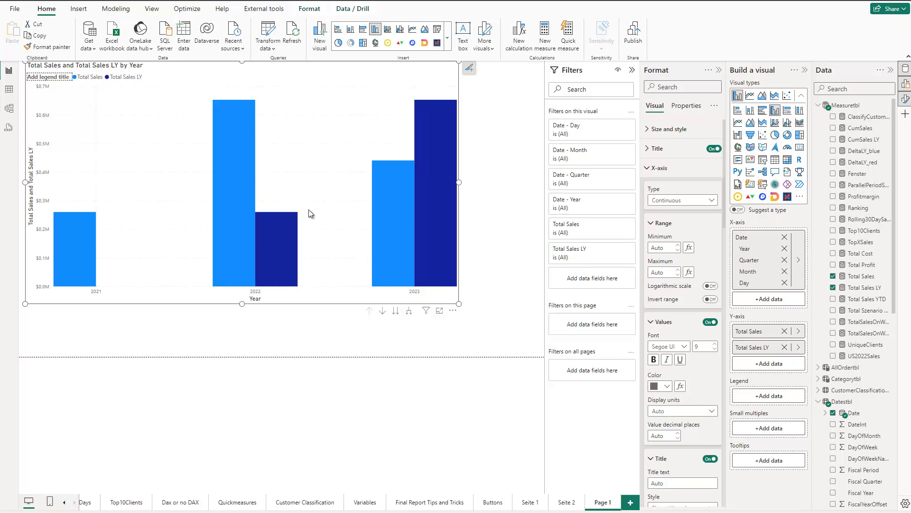
click(409, 312)
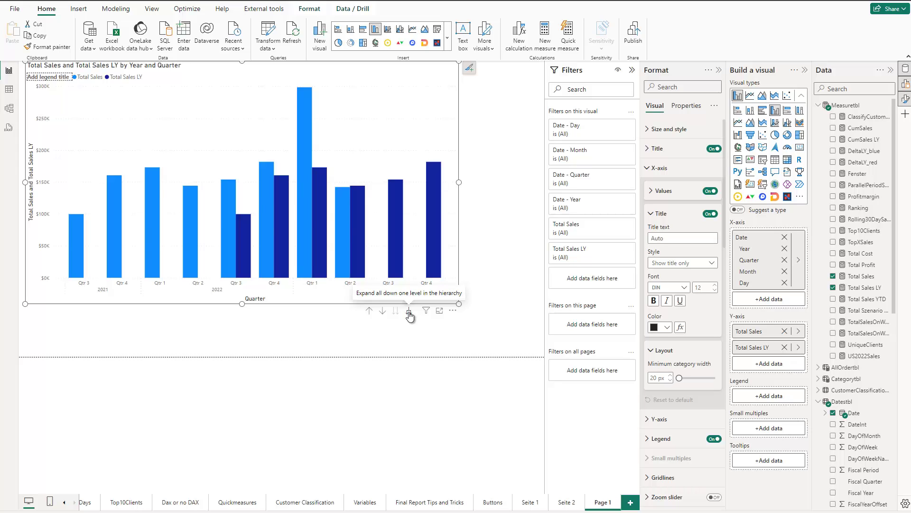
click(409, 312)
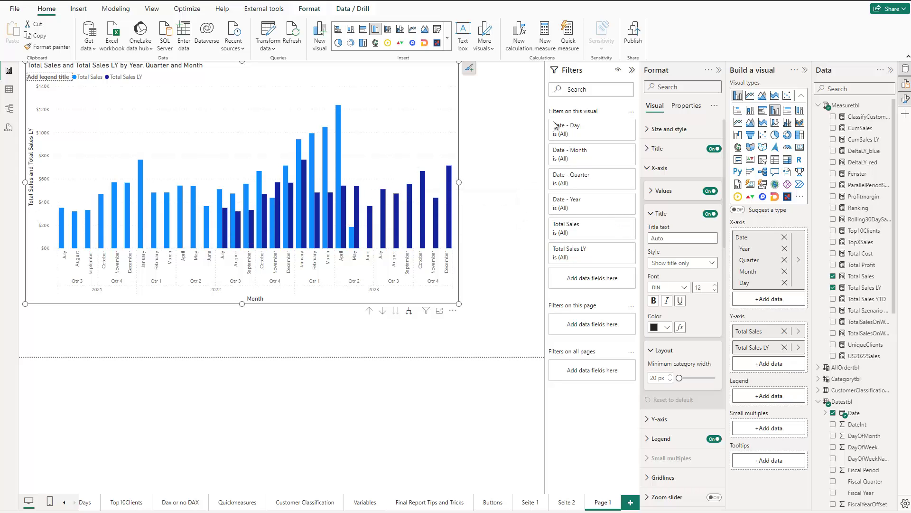
Step: Filter the chart to show only items where Total Sales is not blank
click(617, 225)
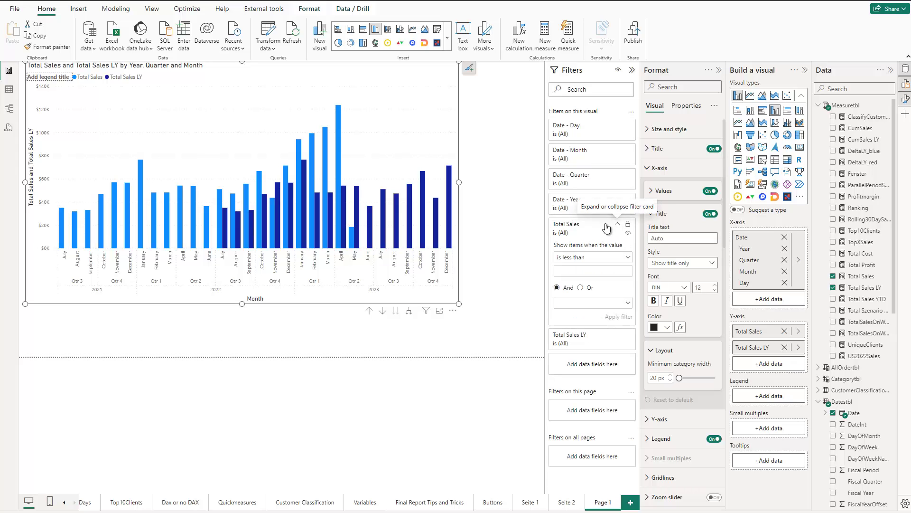
click(598, 258)
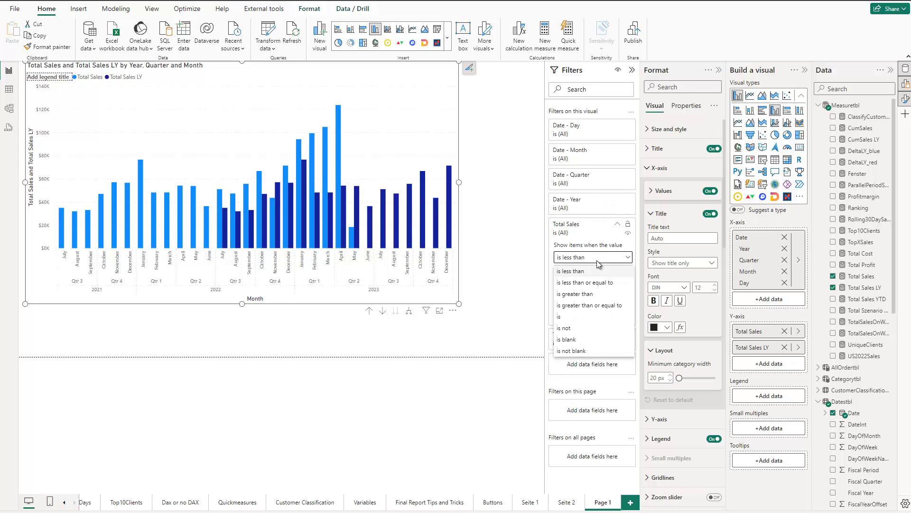
click(572, 351)
click(614, 303)
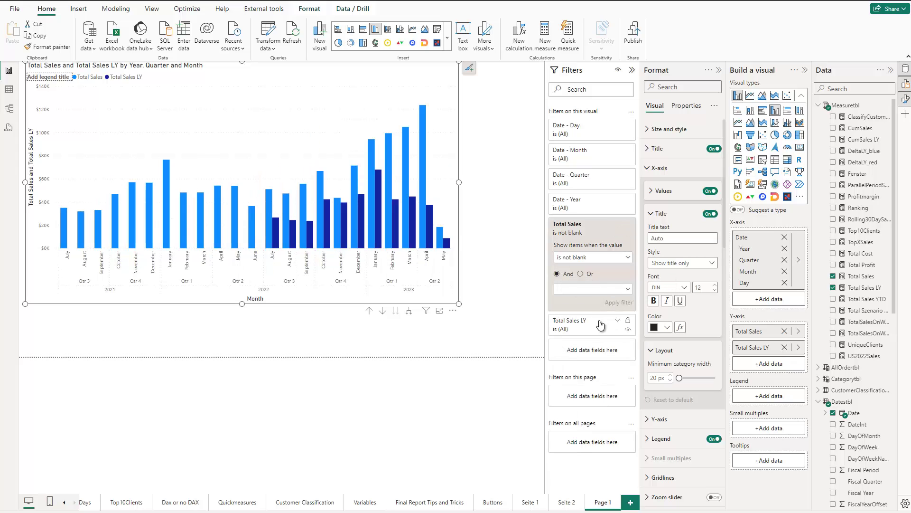
Step: Filter the chart to show only items where Total Sales LY is not blank
click(618, 322)
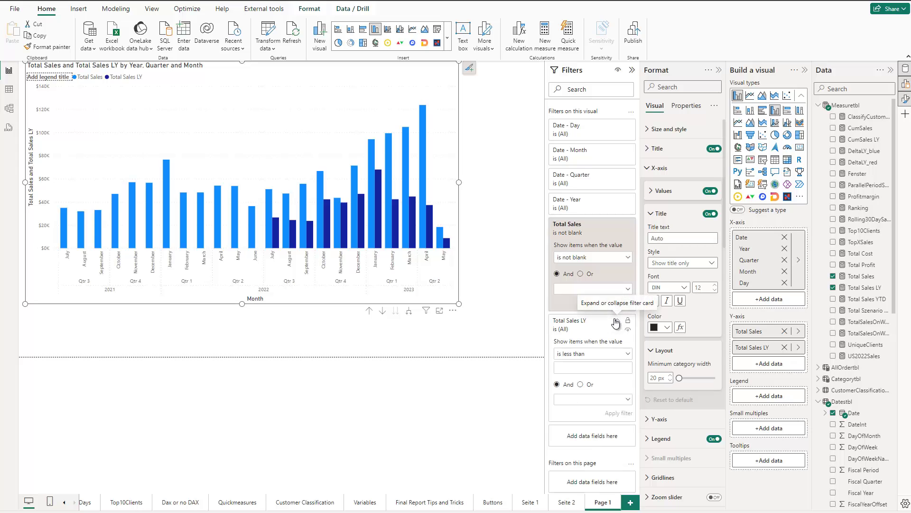
click(586, 353)
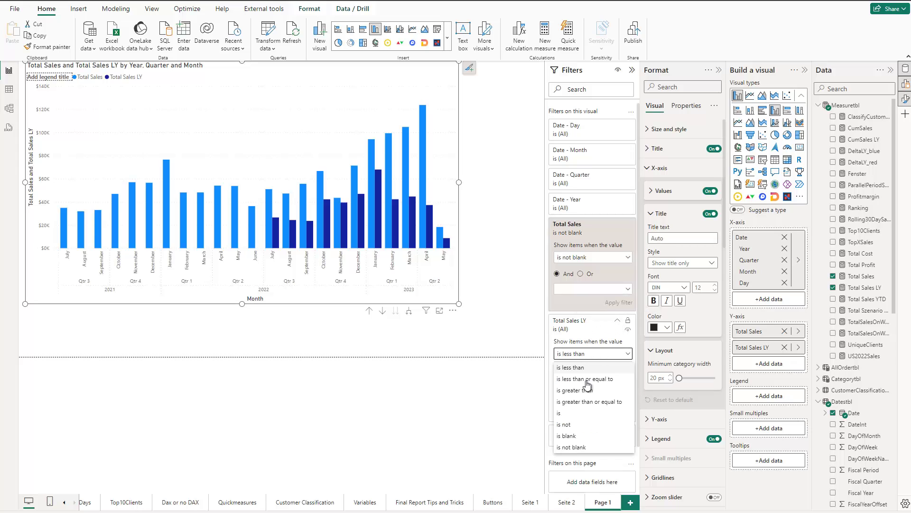
click(578, 448)
click(619, 399)
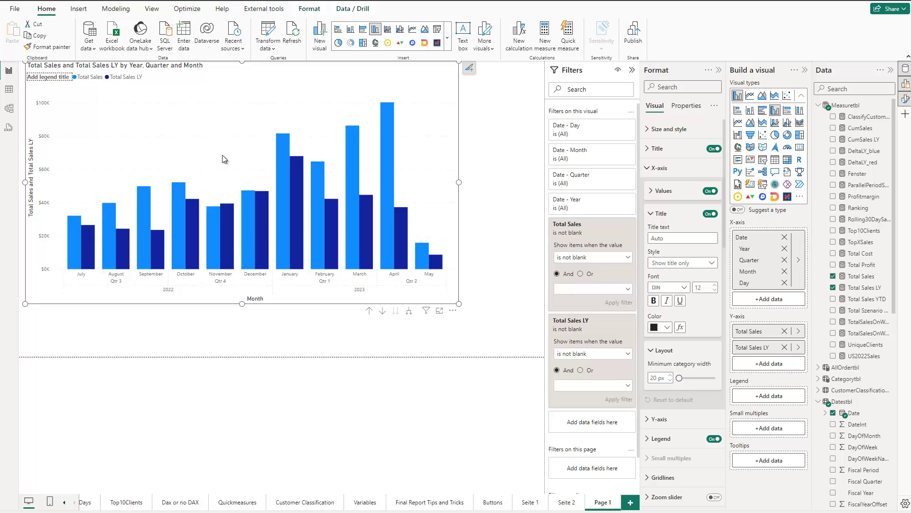
Step: Widen the chart to the full width of the page and collapse the Filters pane
drag(459, 181, 545, 181)
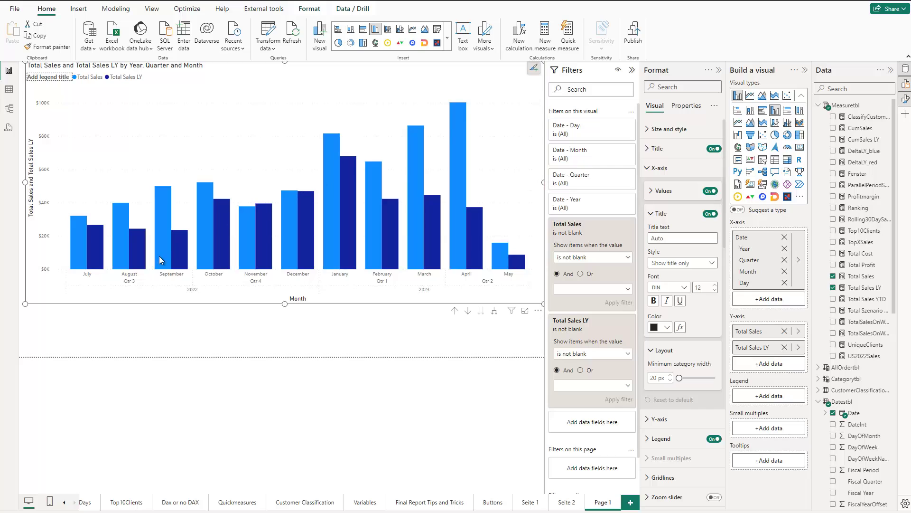
click(632, 70)
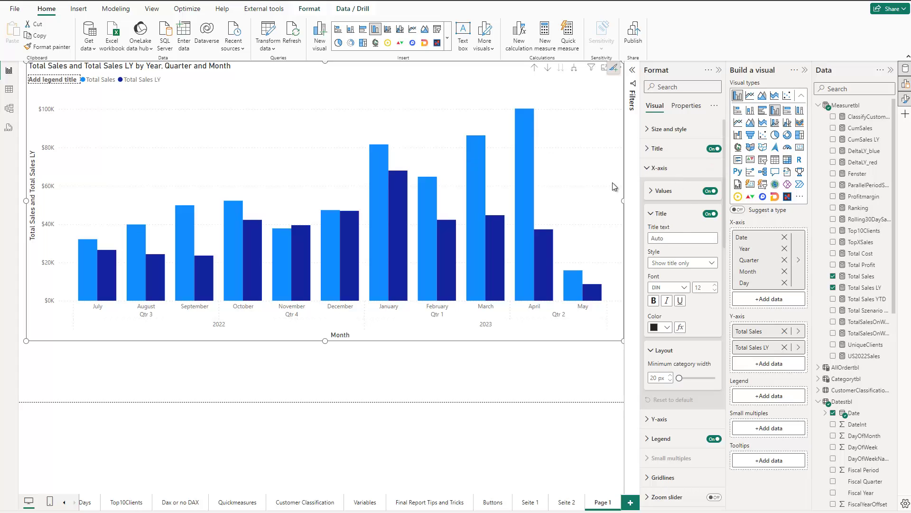
Step: Try Concatenate labels on the chart's X-axis values and turn the option back off
click(647, 168)
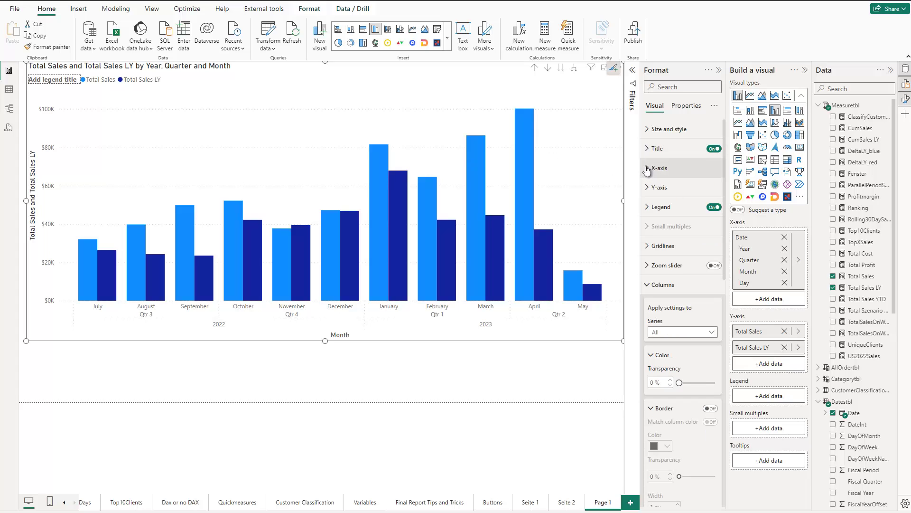
click(647, 168)
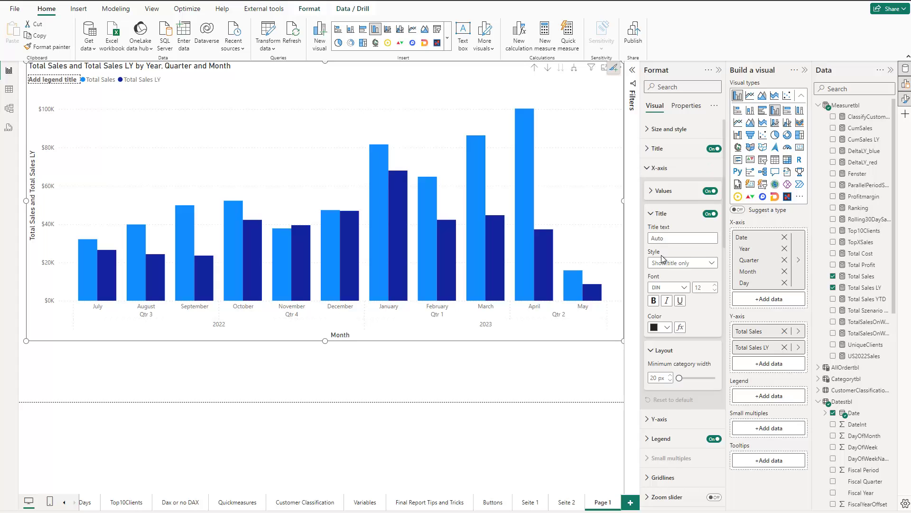
scroll(664, 257, down, 3)
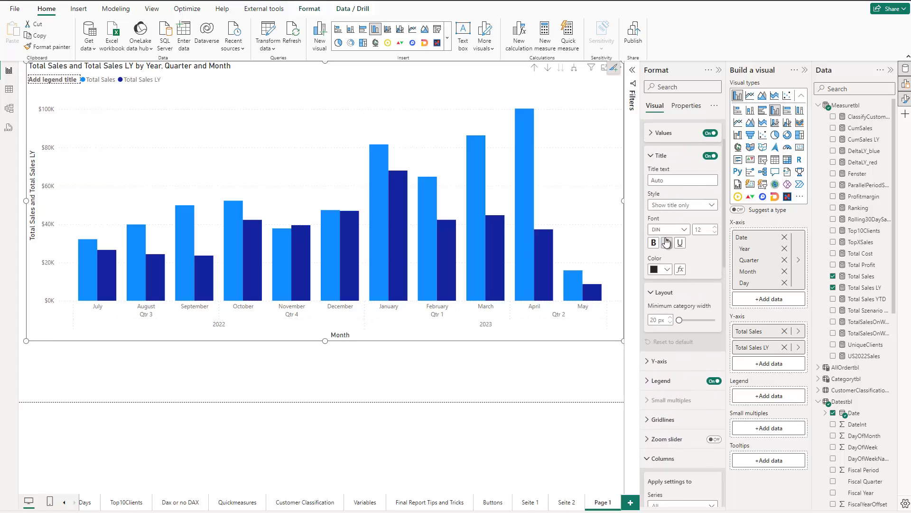
click(651, 136)
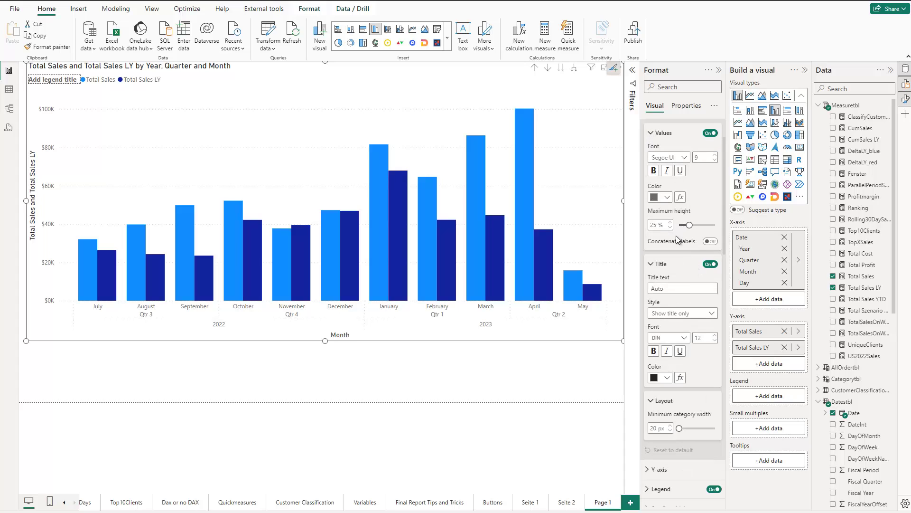
click(711, 241)
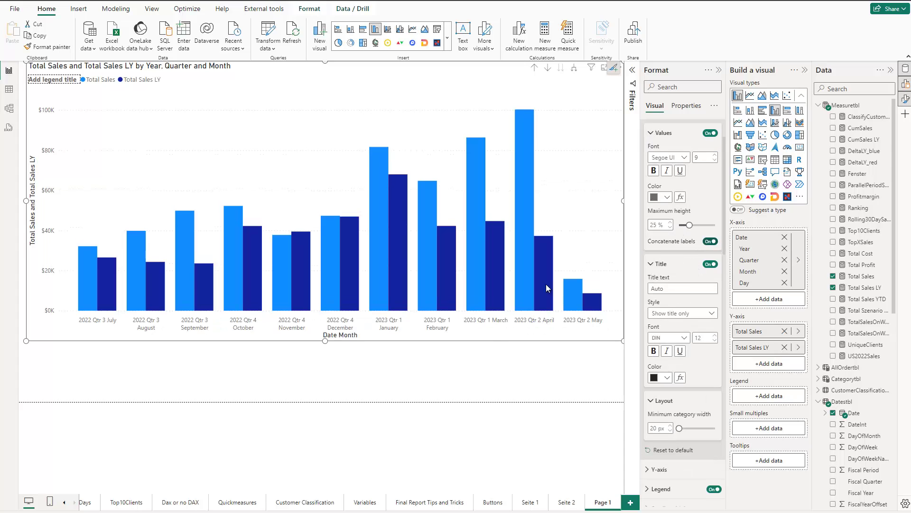
click(709, 241)
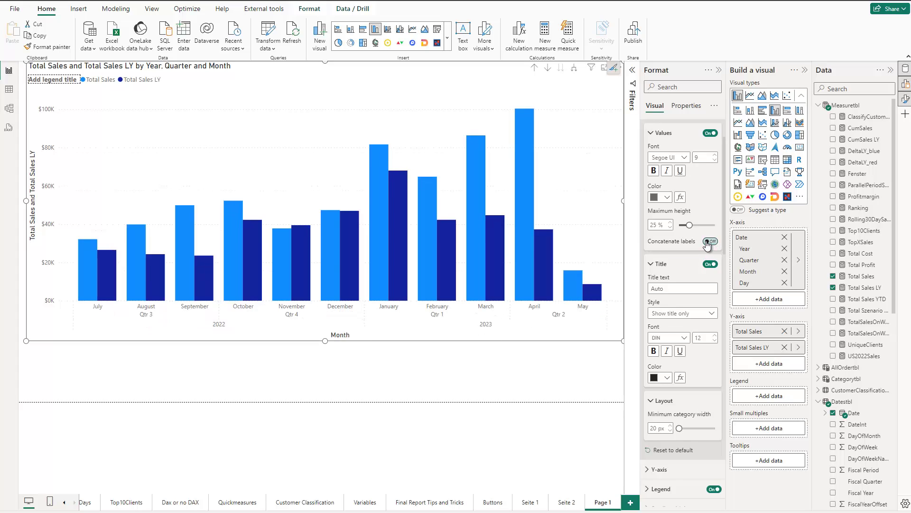
Step: Remove the Quarter level from the Date hierarchy on the chart's X-axis
click(785, 260)
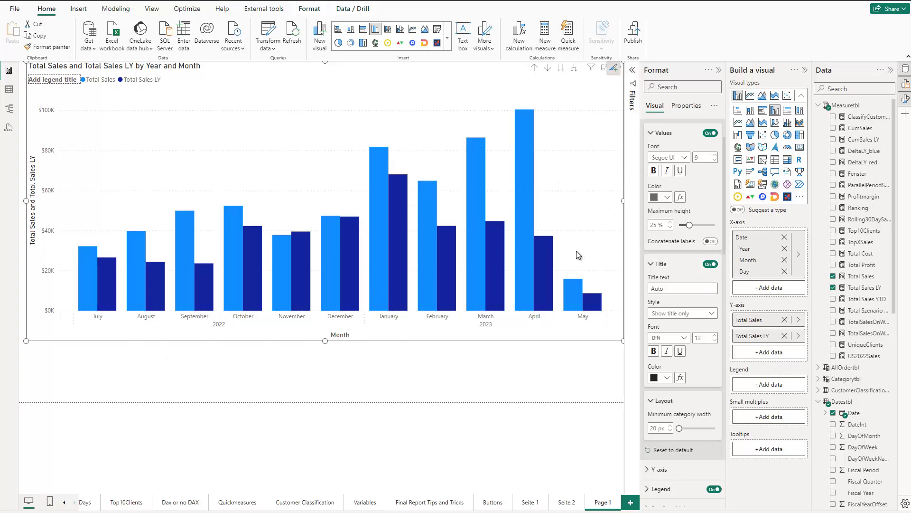
Step: Look through the Columns formatting options for all series and for Total Sales alone, and return the series selection to All
scroll(660, 221, down, 3)
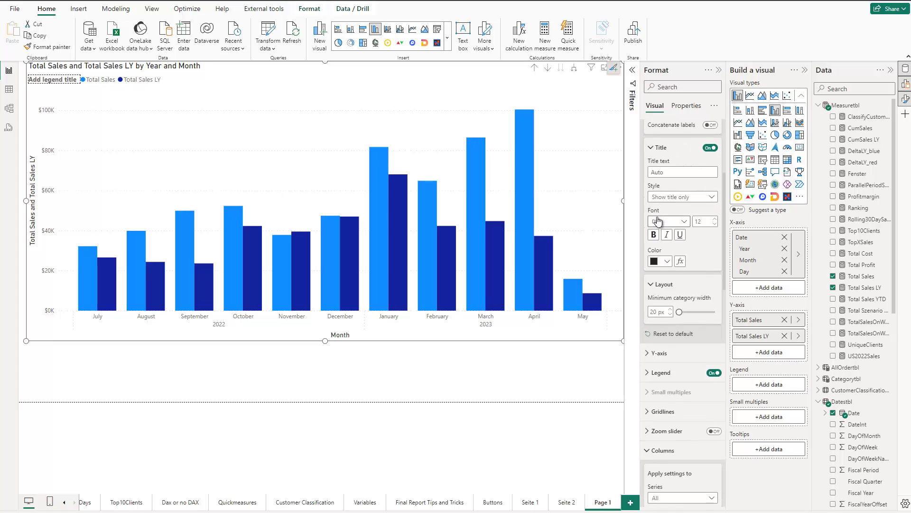
scroll(658, 220, down, 4)
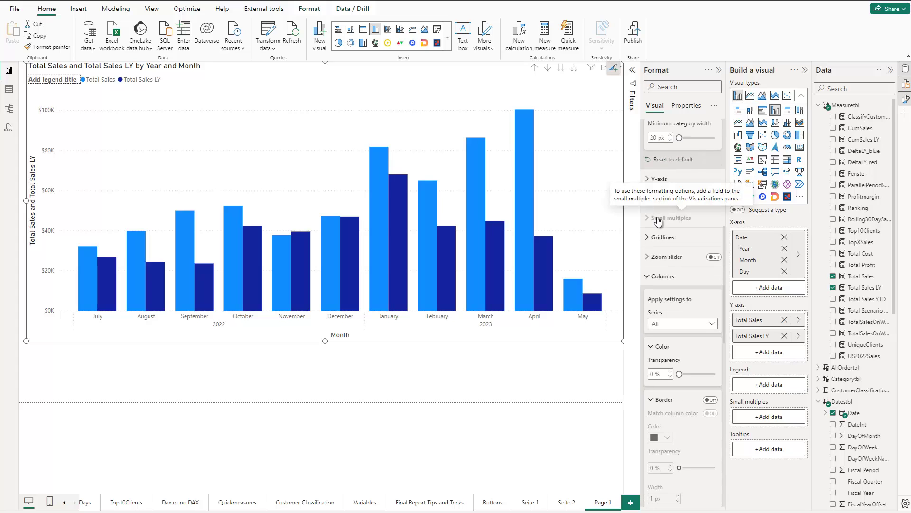
scroll(658, 220, down, 4)
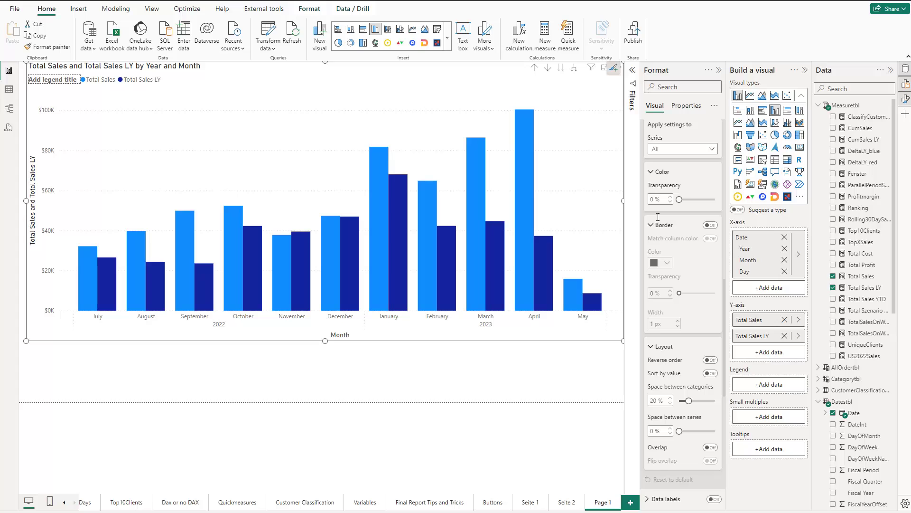
scroll(658, 217, down, 1)
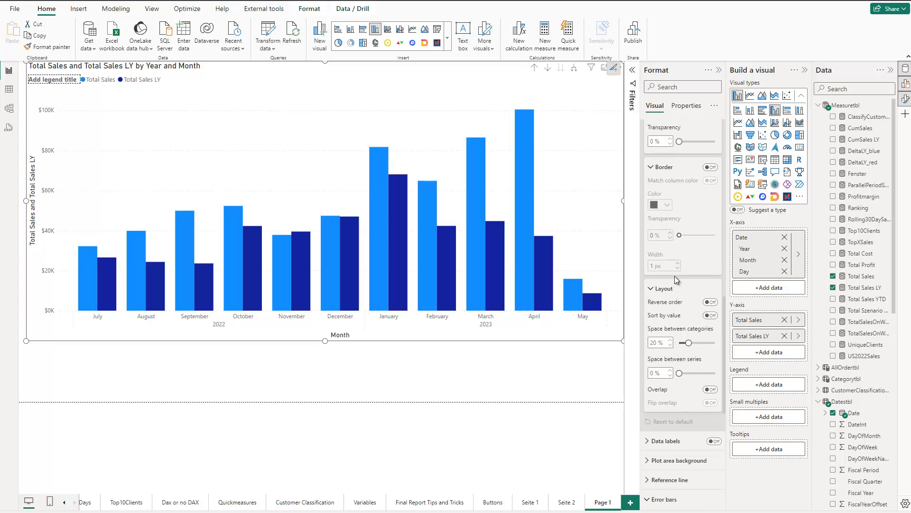
scroll(676, 278, up, 2)
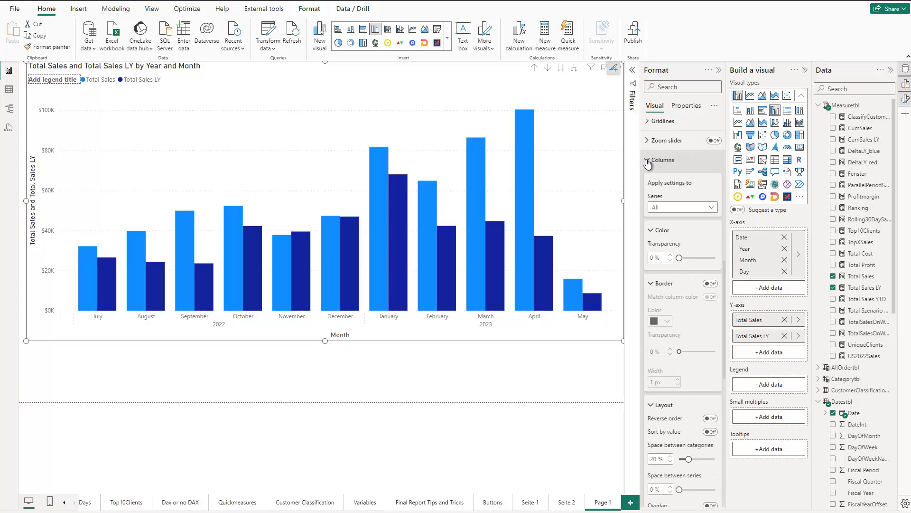
scroll(687, 247, down, 2)
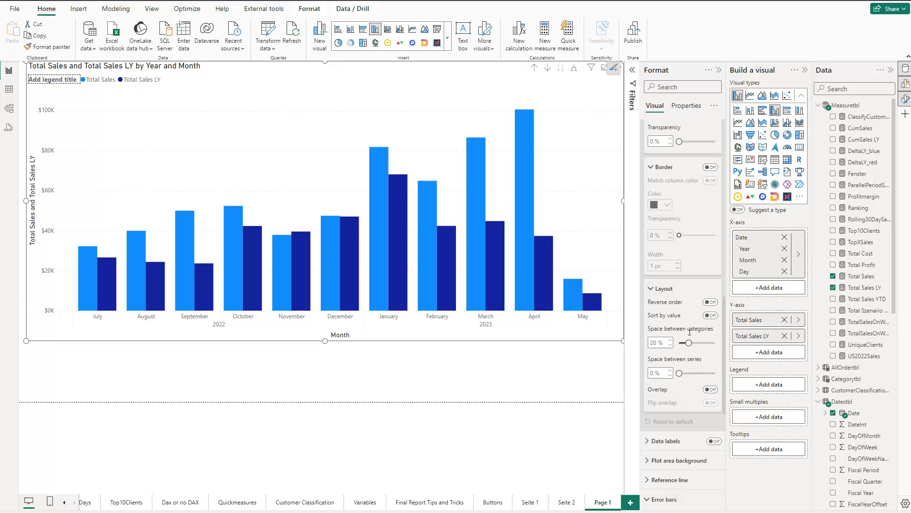
scroll(686, 333, up, 3)
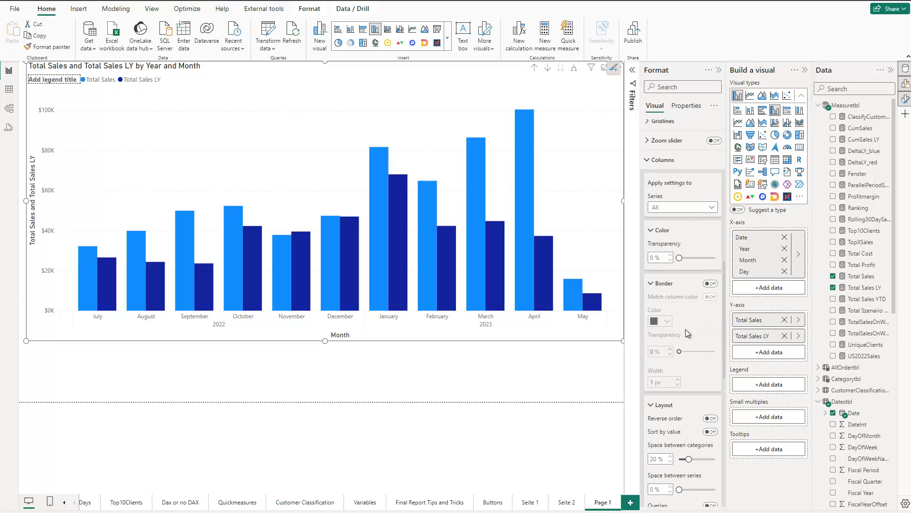
click(666, 209)
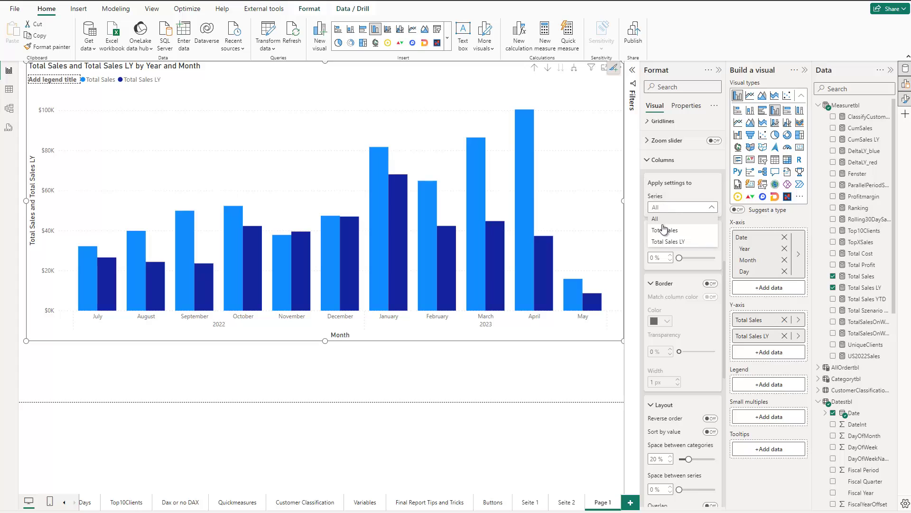
click(665, 231)
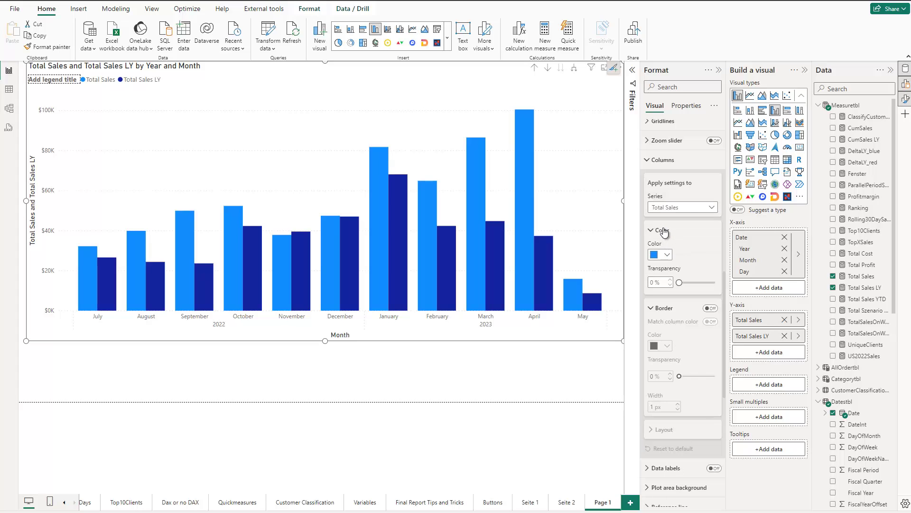
scroll(679, 434, down, 3)
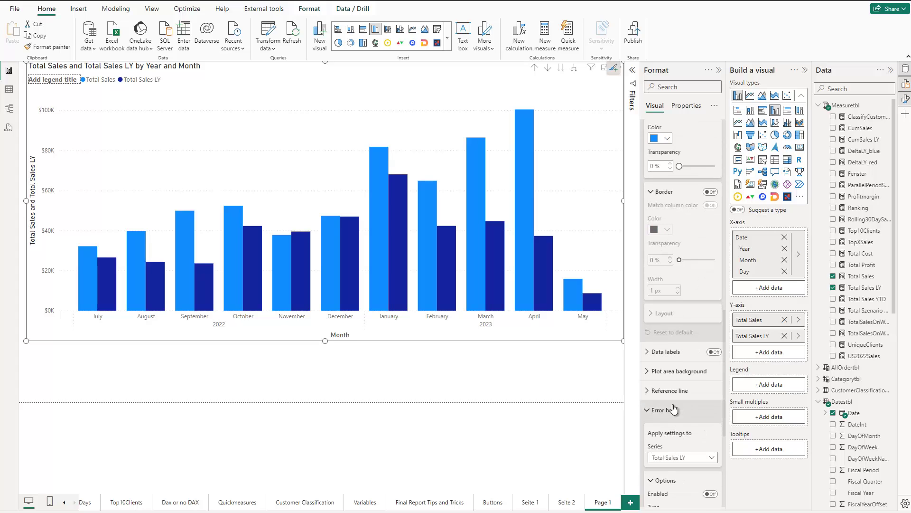
scroll(670, 254, up, 3)
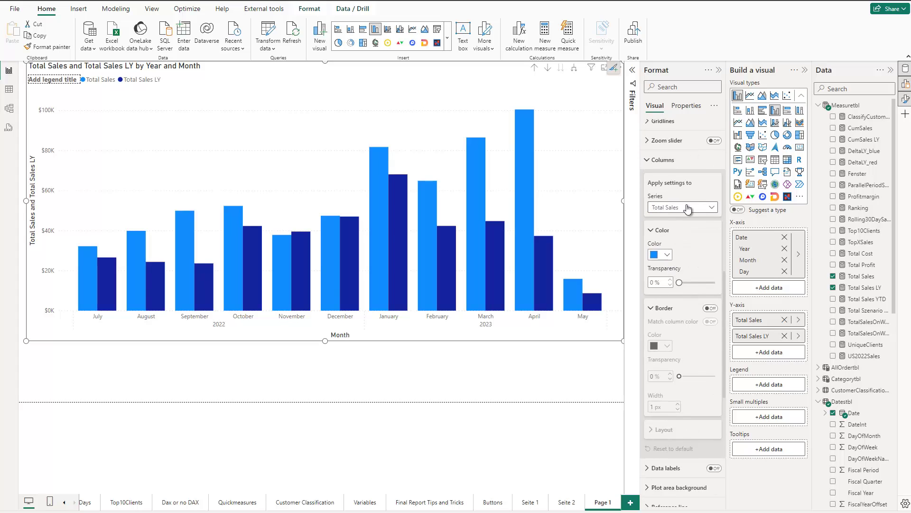
click(673, 211)
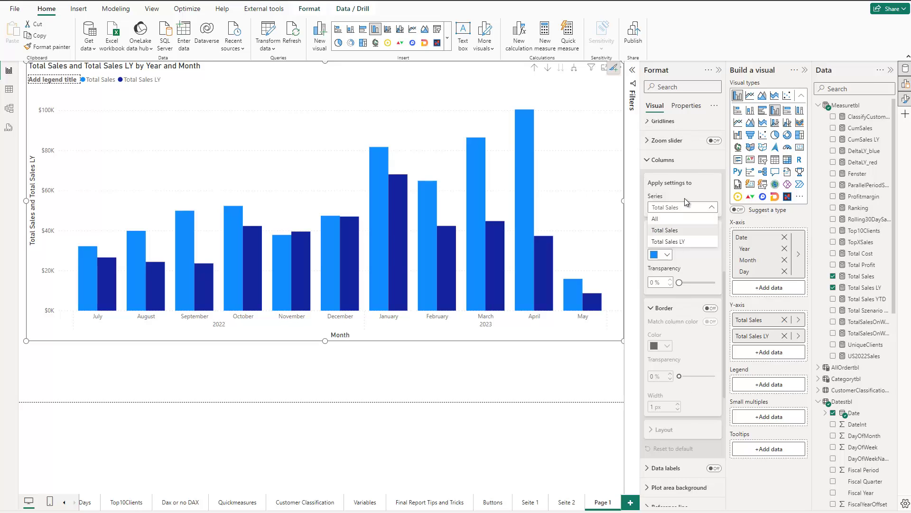
click(667, 218)
Step: Set the columns' space between categories to 48% and the space between series to 20%
scroll(665, 271, down, 5)
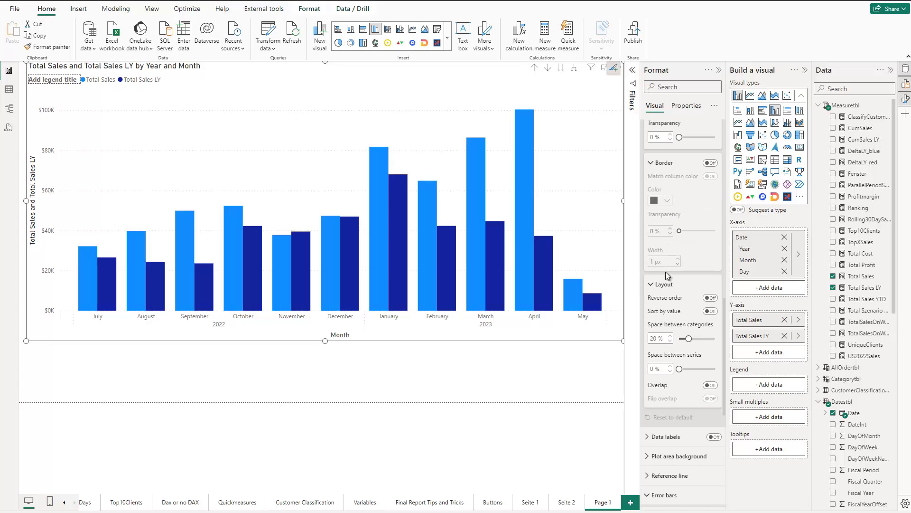
drag(657, 284, 702, 285)
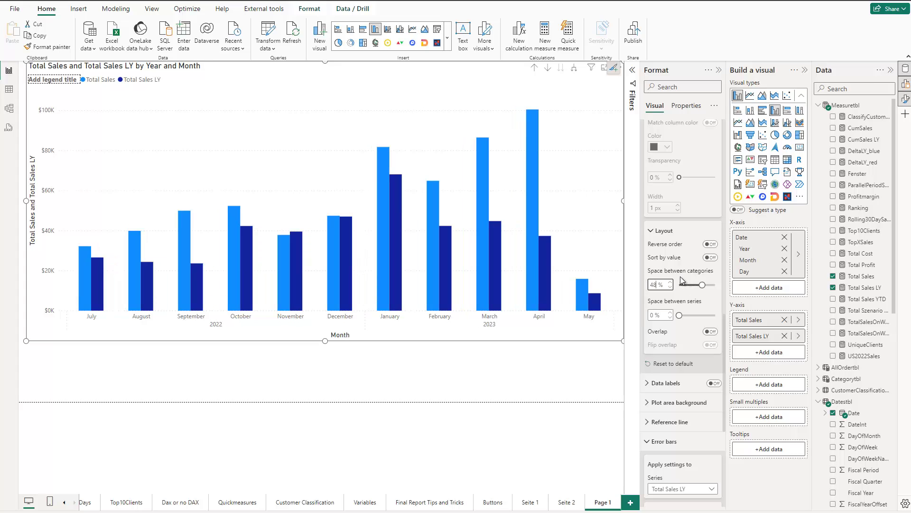
click(652, 315)
text(20)
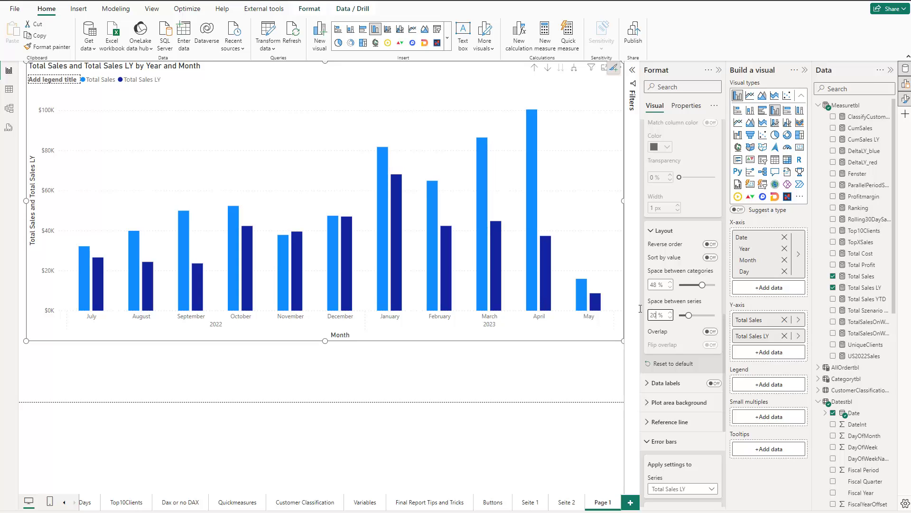
Step: Turn on Overlap for the columns and move Total Sales below Total Sales LY in the Y-axis field order
click(711, 332)
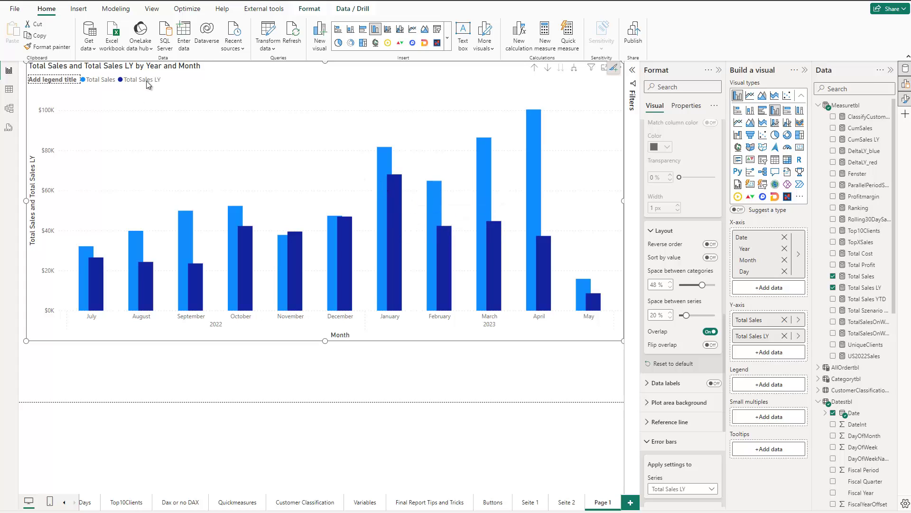
mouse_move(393, 202)
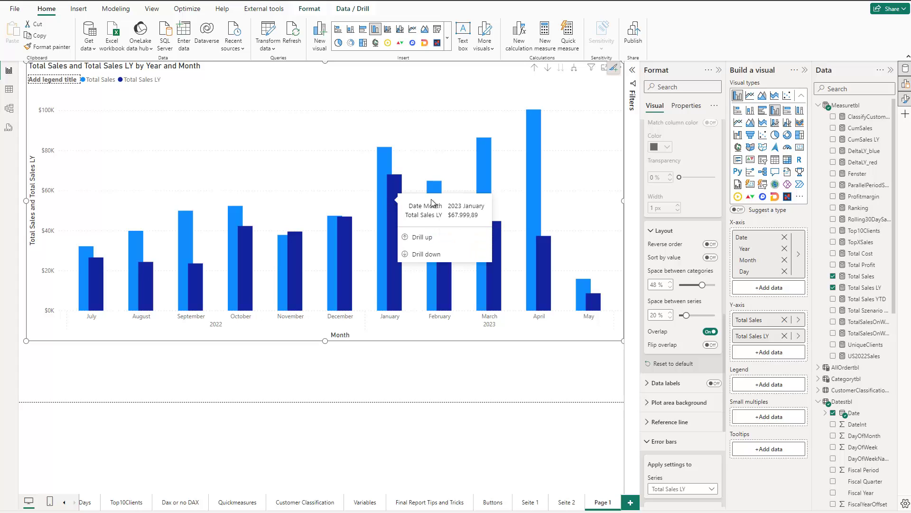
drag(761, 321, 775, 352)
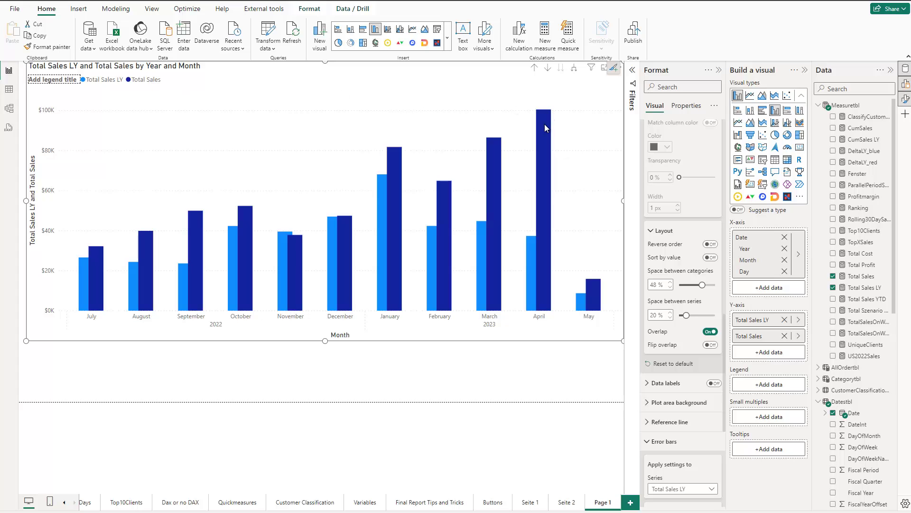
Step: Compare Total Sales with Total Sales LY on the April 2023 and November 2022 columns using their tooltips
mouse_move(529, 259)
drag(766, 322, 747, 313)
mouse_move(539, 117)
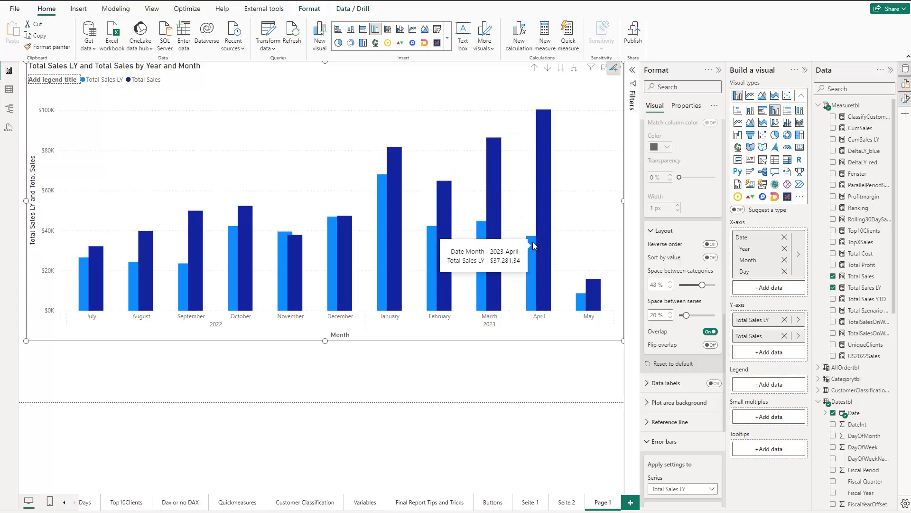
mouse_move(531, 239)
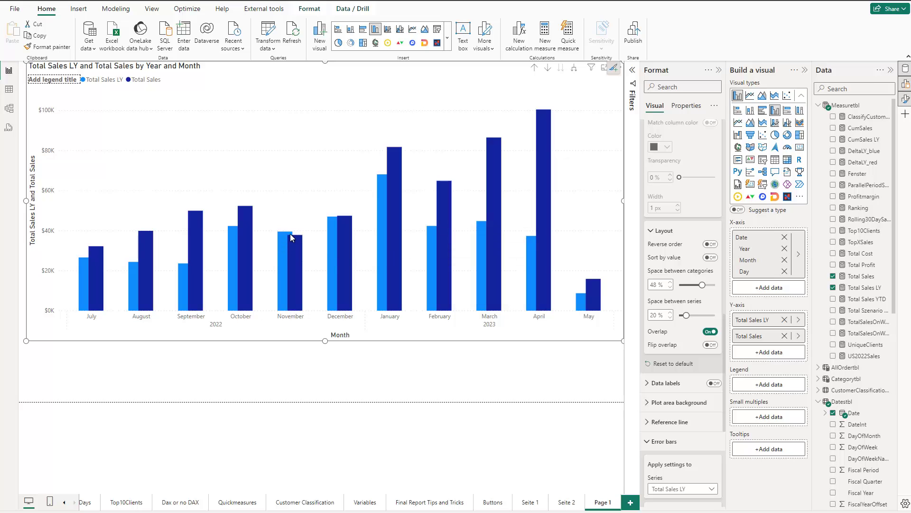
mouse_move(290, 238)
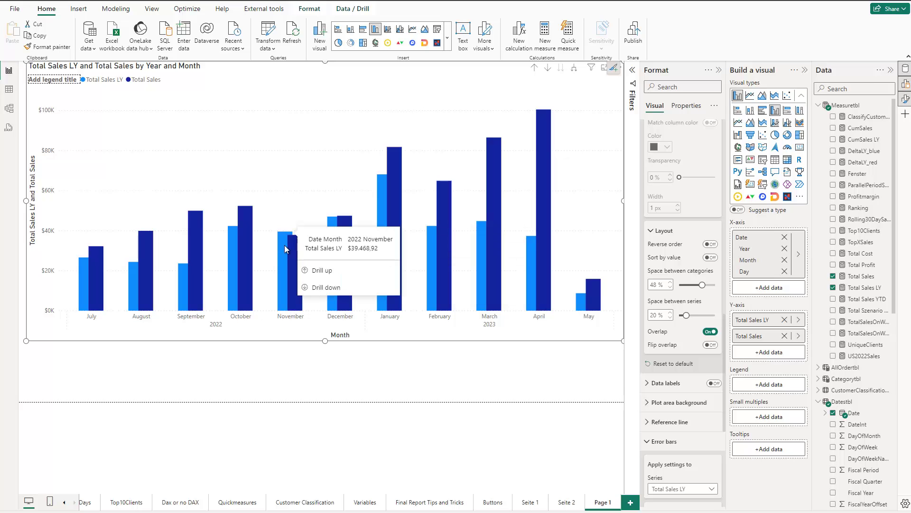
mouse_move(285, 263)
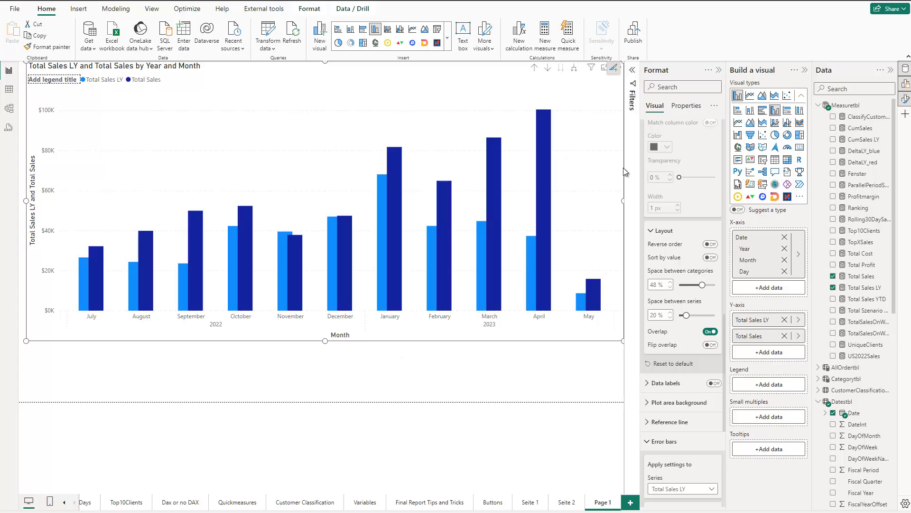
Step: Create a new measure named DELTA_RED in Measuretbl and begin its formula with an IF function
right_click(845, 105)
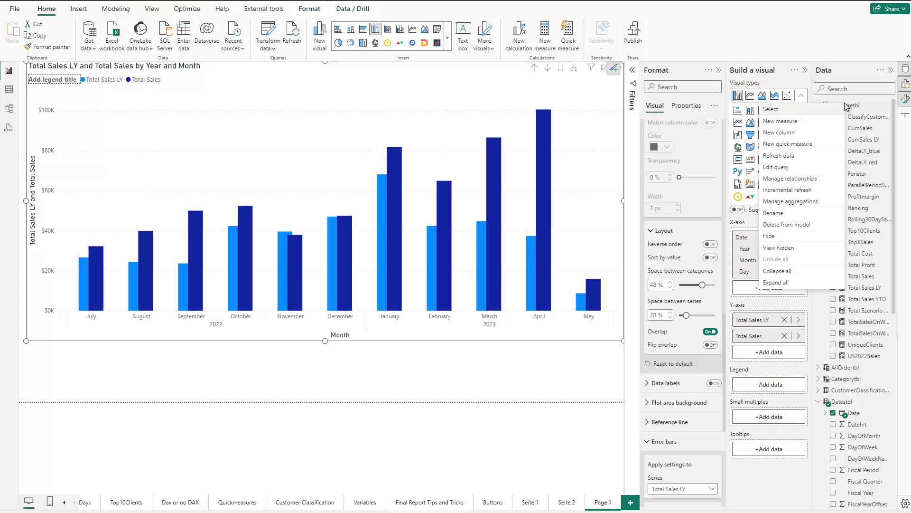
click(786, 121)
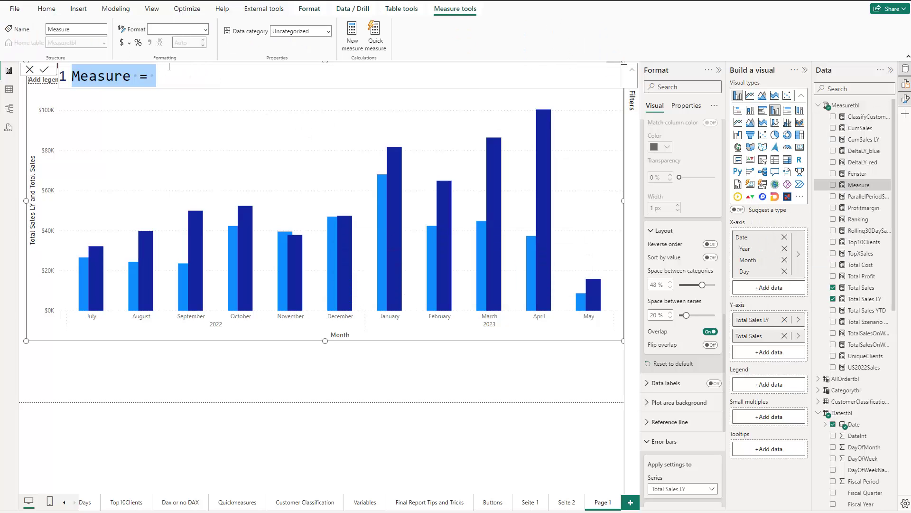
text(DELT)
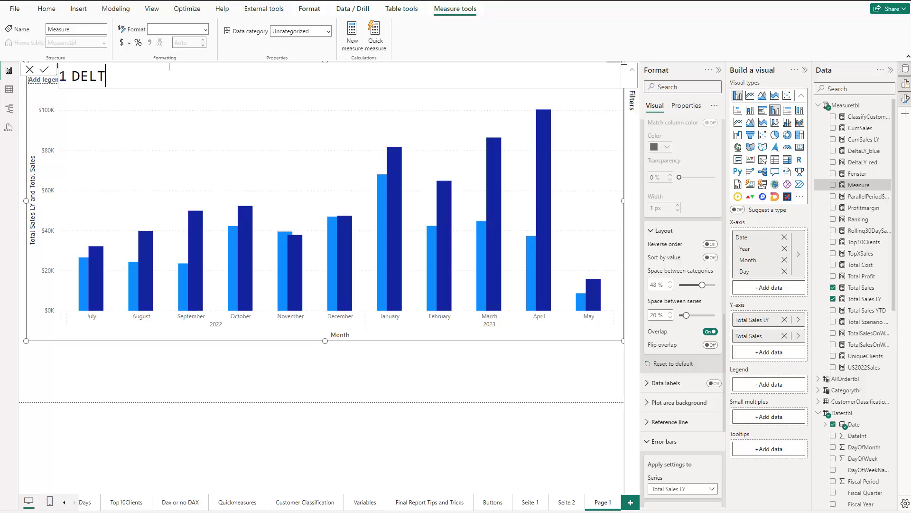
text(A_RED = IF()
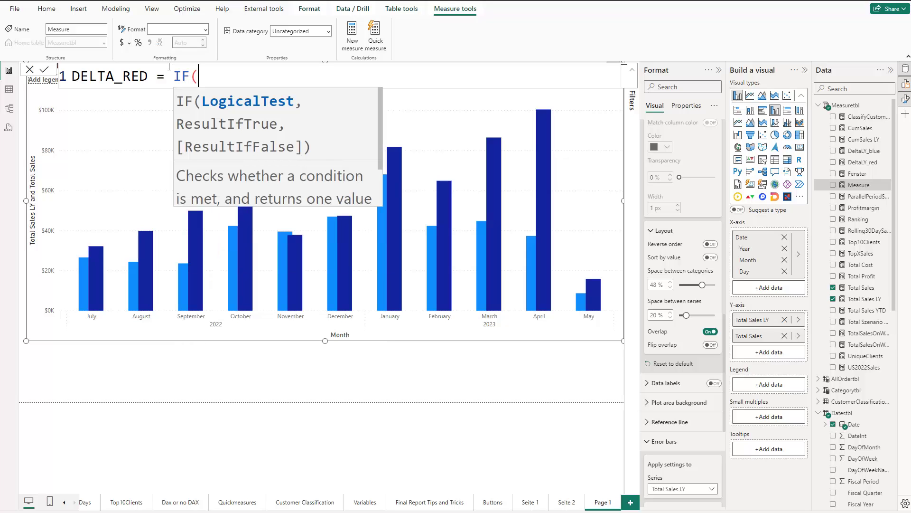
Step: Enter the difference [Total Sales]-[Total Sales LY] as the start of the IF function's logical test
text(Total)
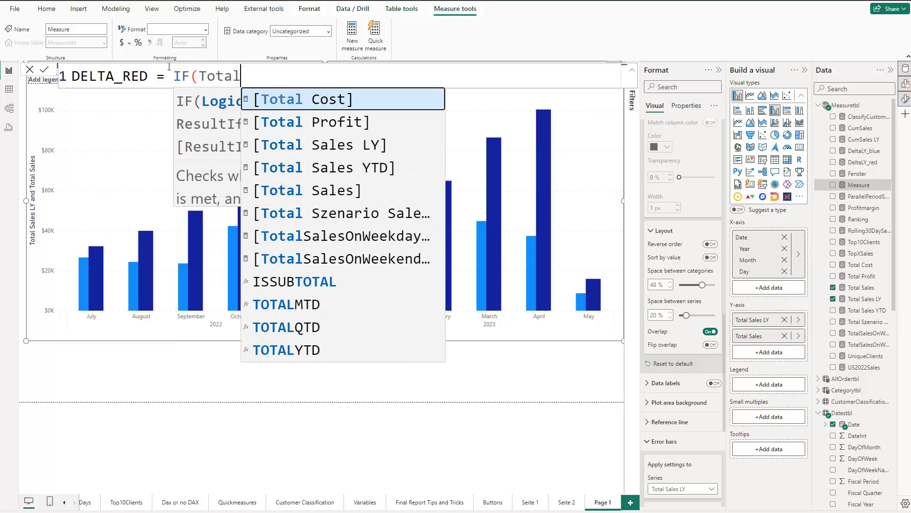
text(s)
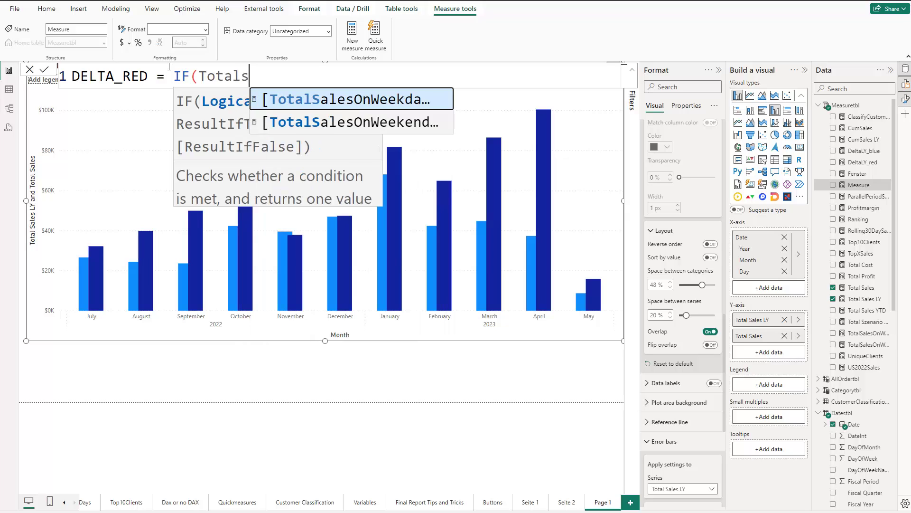
key(BackSpace)
text(S)
key(Tab)
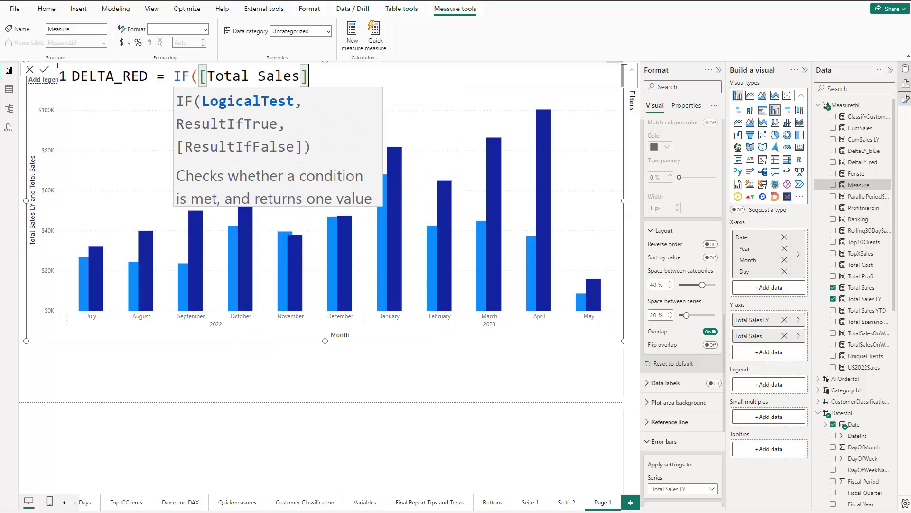
text(-)
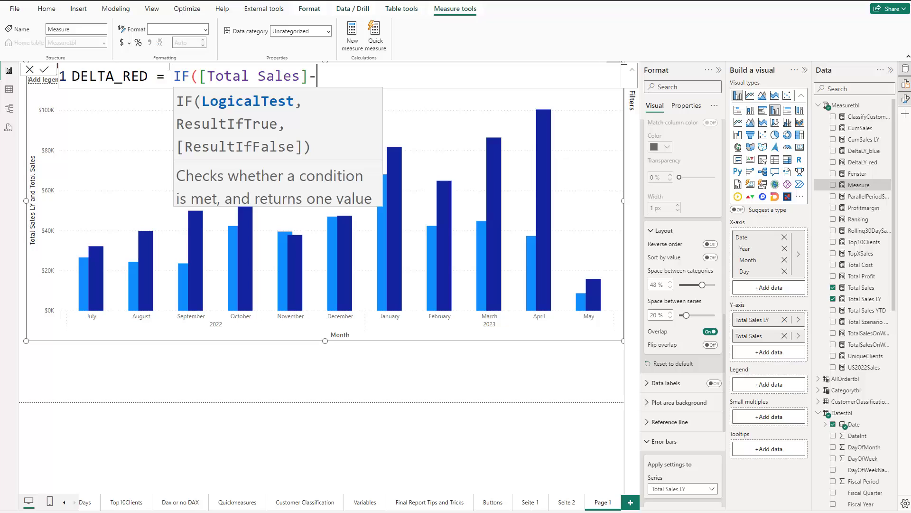
text(Total S)
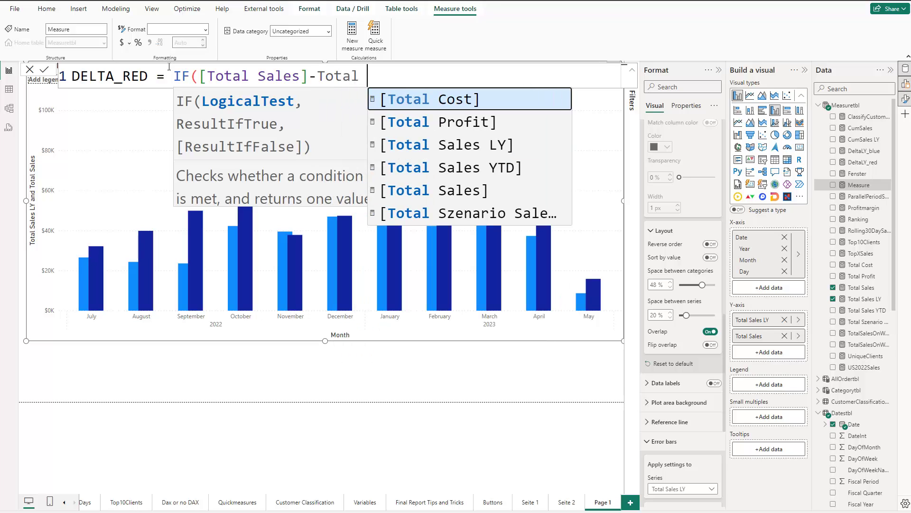
text(al)
key(Up)
key(Up)
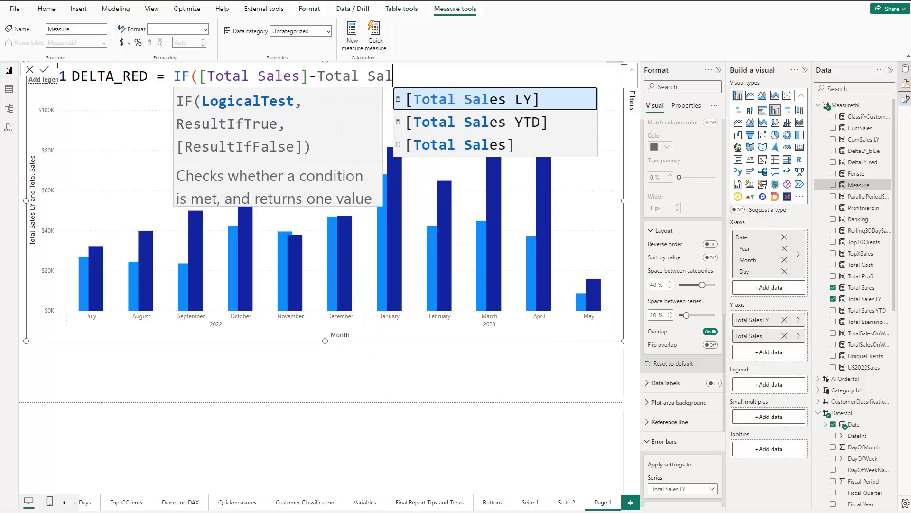
key(Tab)
text(>)
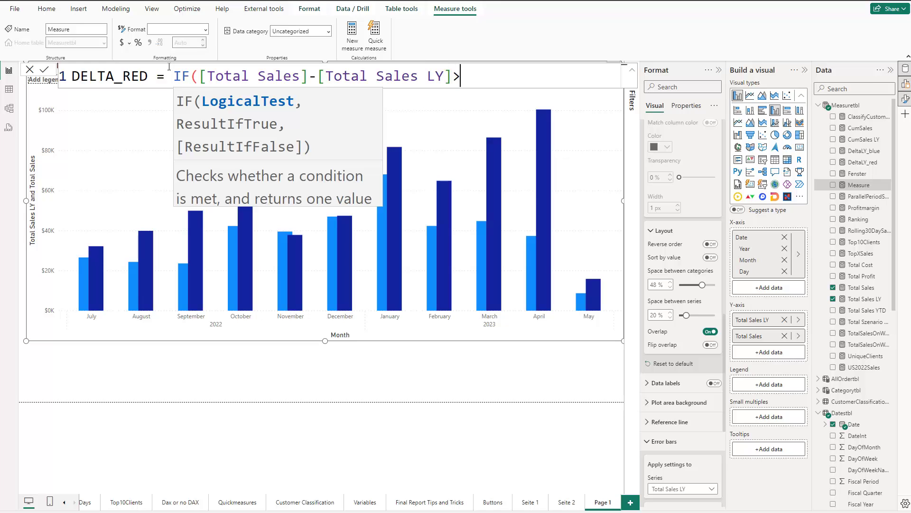
key(BackSpace)
Step: Complete DELTA_RED so it returns [Total Sales LY] when the difference is <0, put the IF on its own line, and commit the measure
text(<0, TOt)
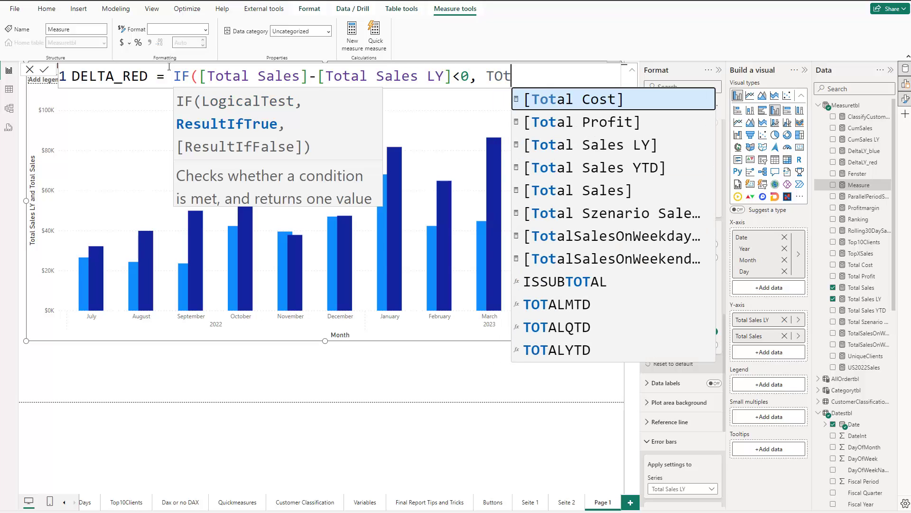
key(Down)
key(Down)
key(Tab)
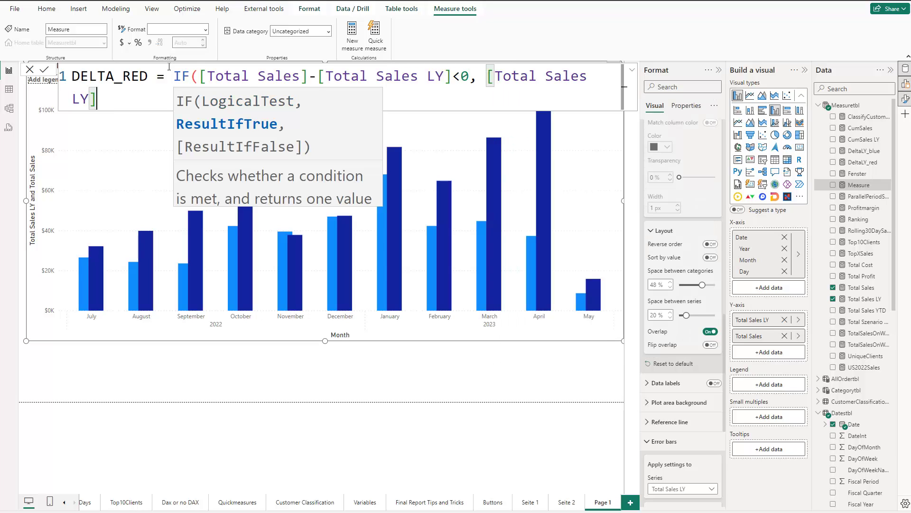
text())
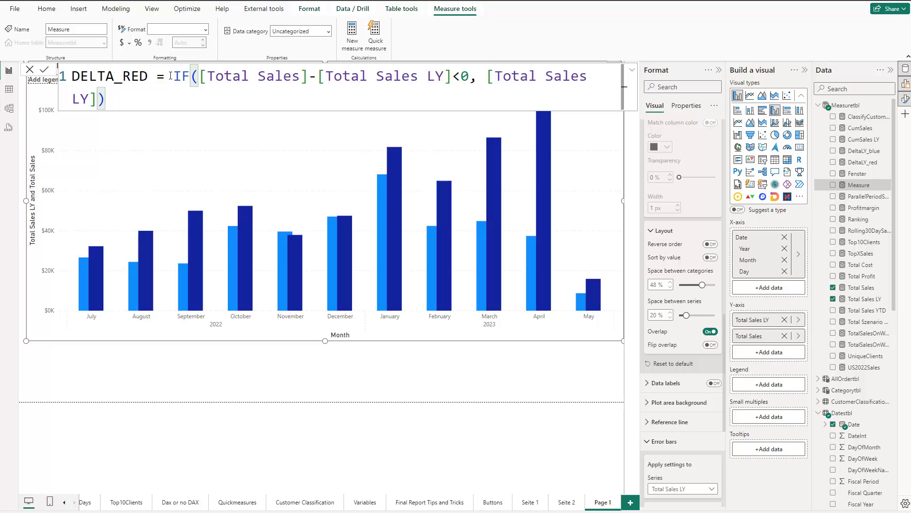
click(170, 76)
key(shift+Return)
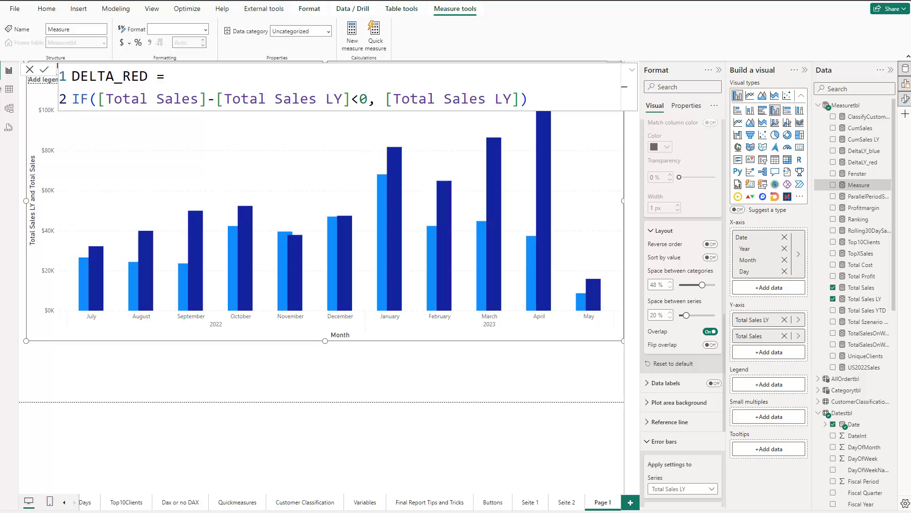
click(43, 71)
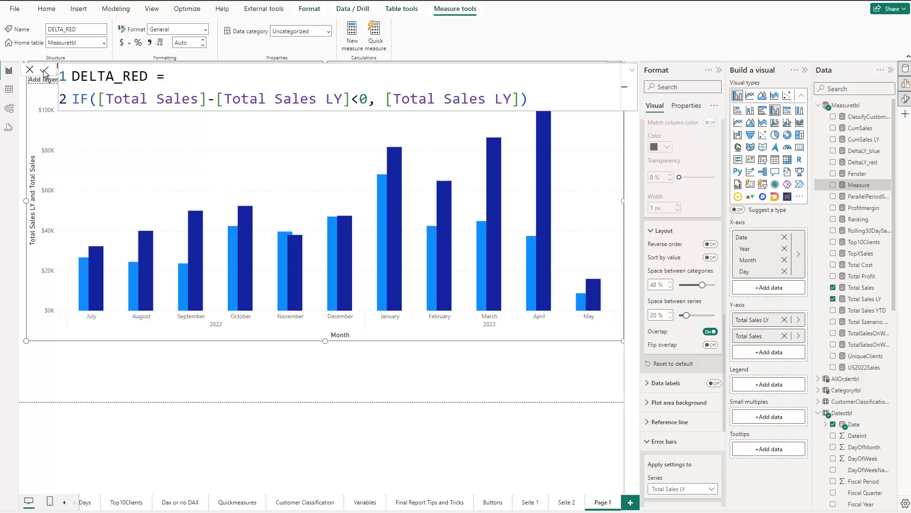
Step: Create another measure in Measuretbl named DELTA_GREEN and begin an IF function on its second line
right_click(846, 107)
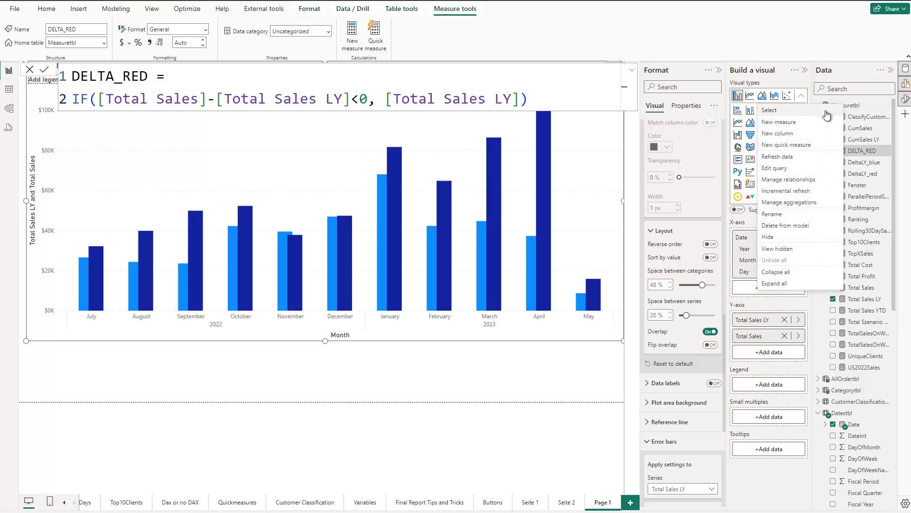
click(778, 123)
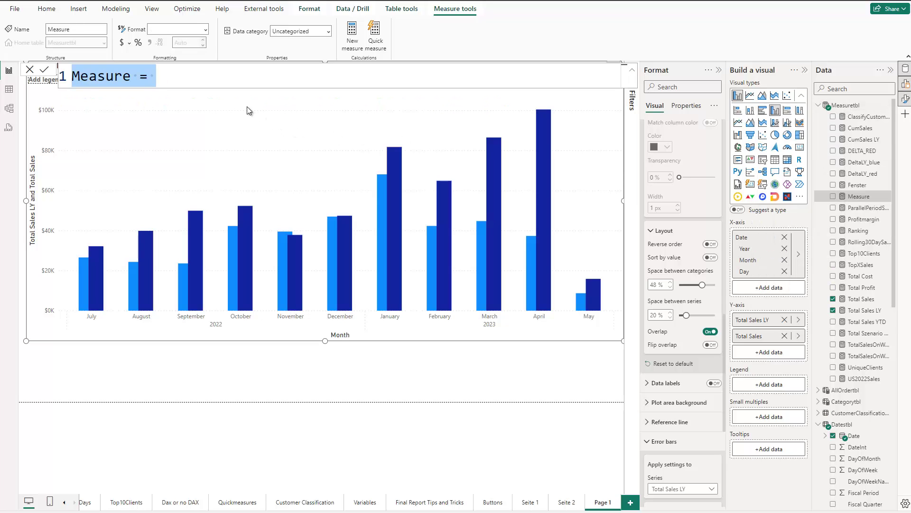
text(D)
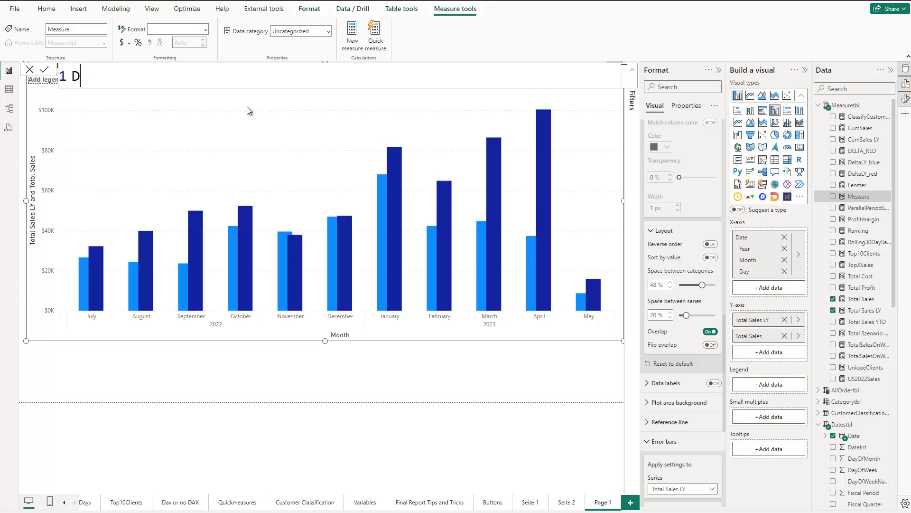
text(ELTA_GRE)
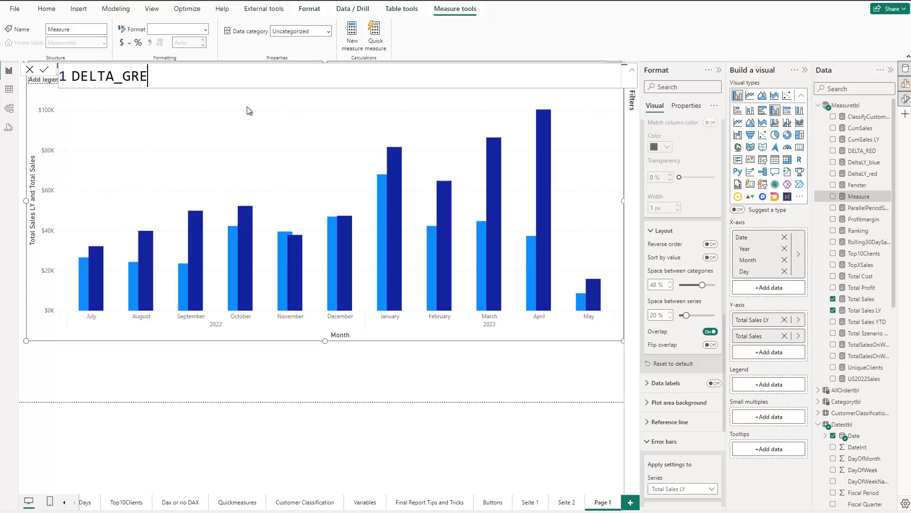
text(EN =)
key(shift+Return)
text(I)
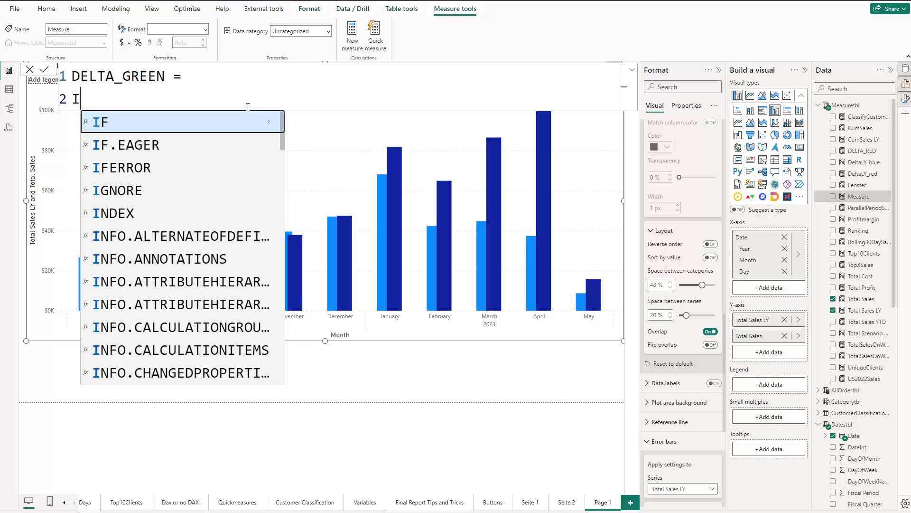
text(F()
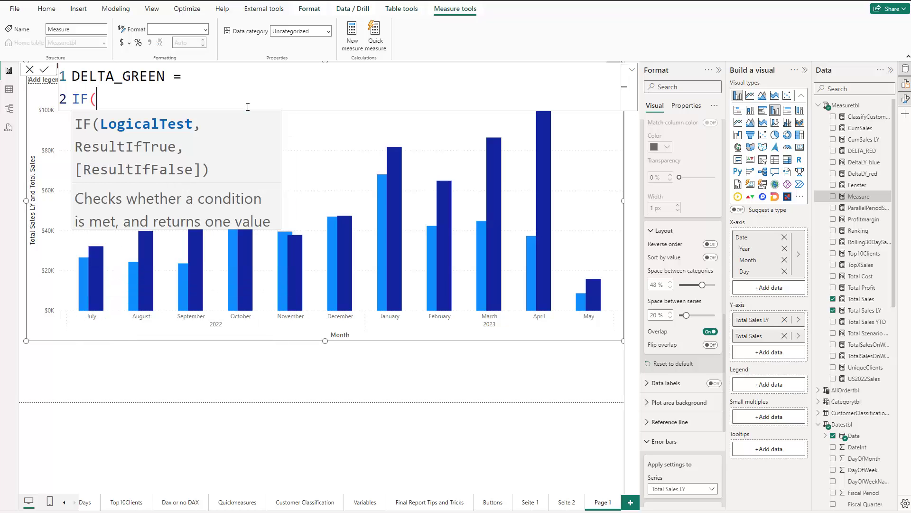
Step: Enter [Total Sales] - [Total Sales LY]>0 as the logical test of DELTA_GREEN's IF function
text(Totals)
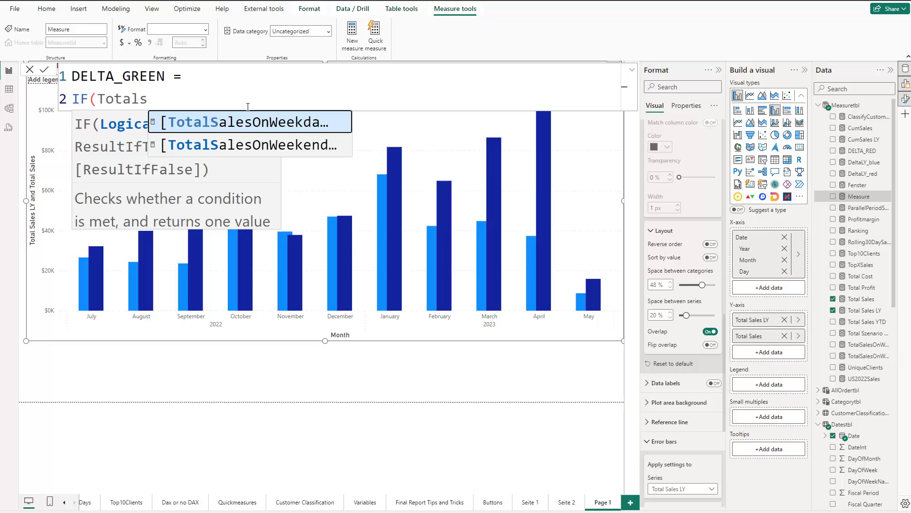
key(BackSpace)
text(S)
key(Tab)
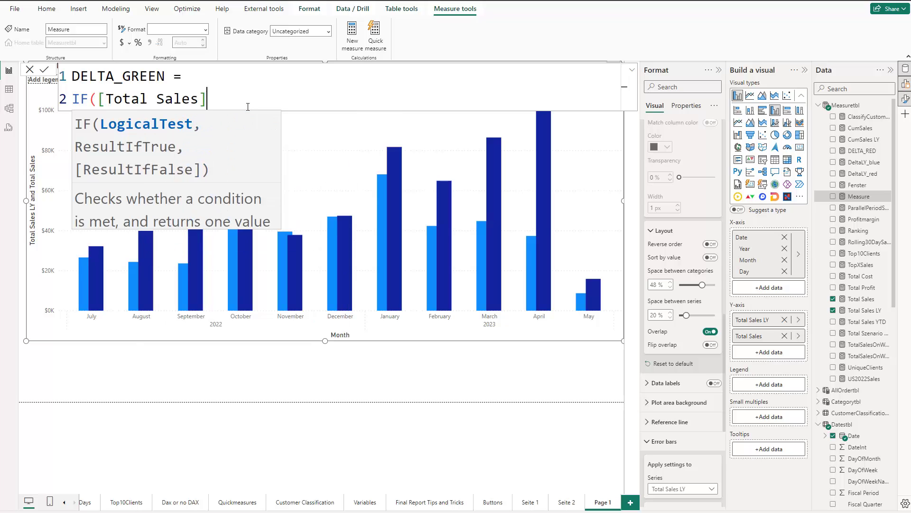
text(- )
text(Tot)
key(Down)
key(Down)
key(Tab)
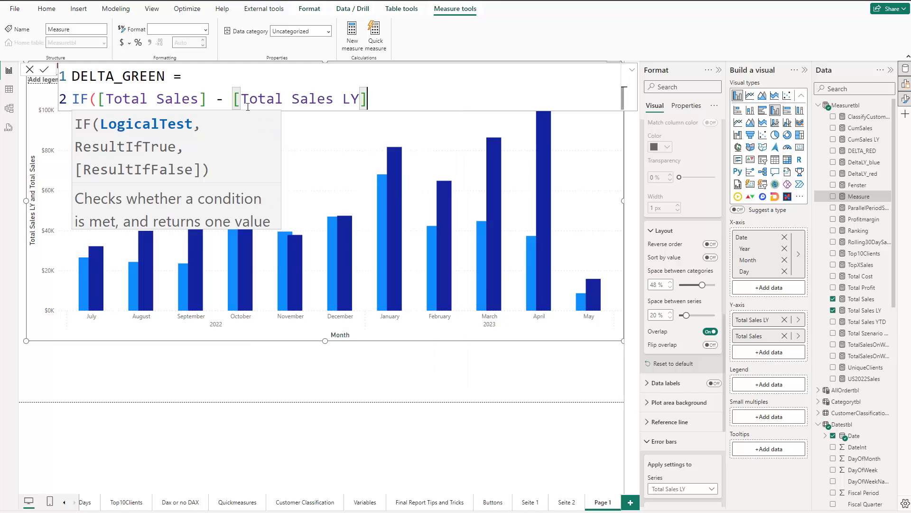
text(>0)
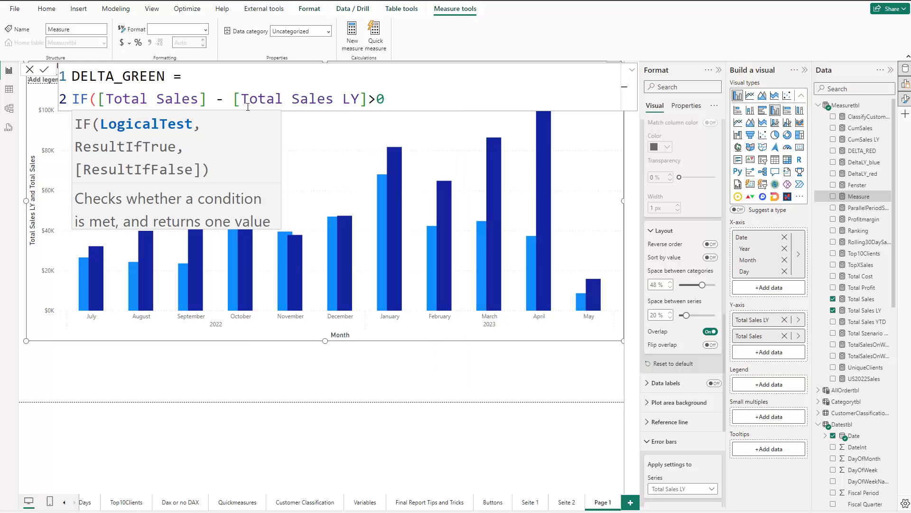
Step: Make DELTA_GREEN return [Total Sales] when the test is true, close the IF function and commit the measure
text(,)
text(Tot)
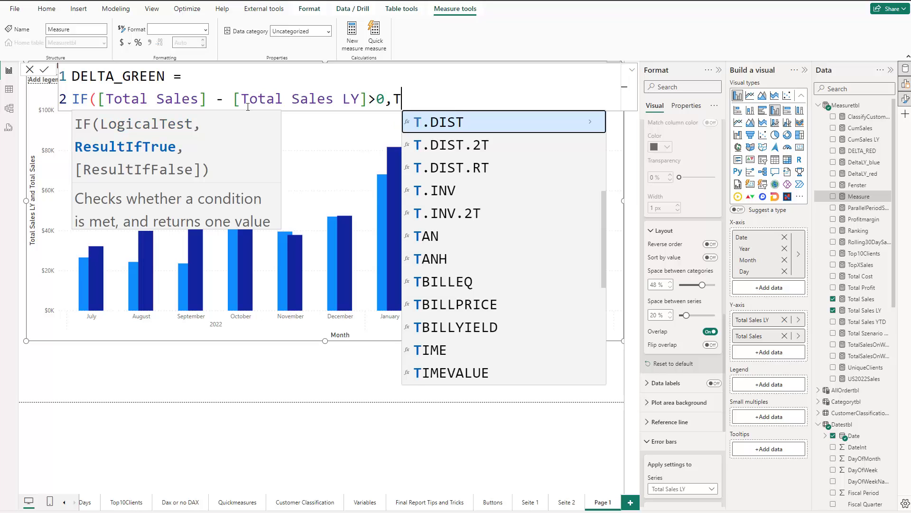
key(Down)
key(Down)
key(Down)
key(Down)
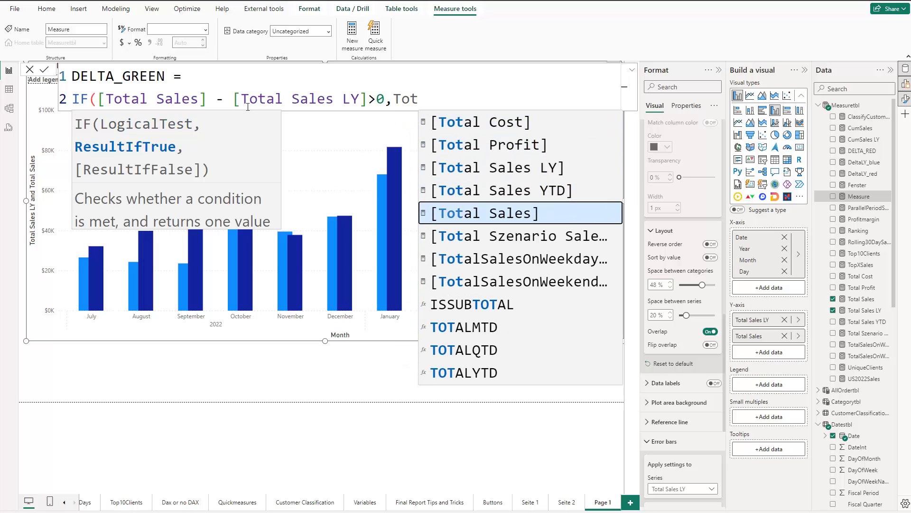
key(Tab)
text())
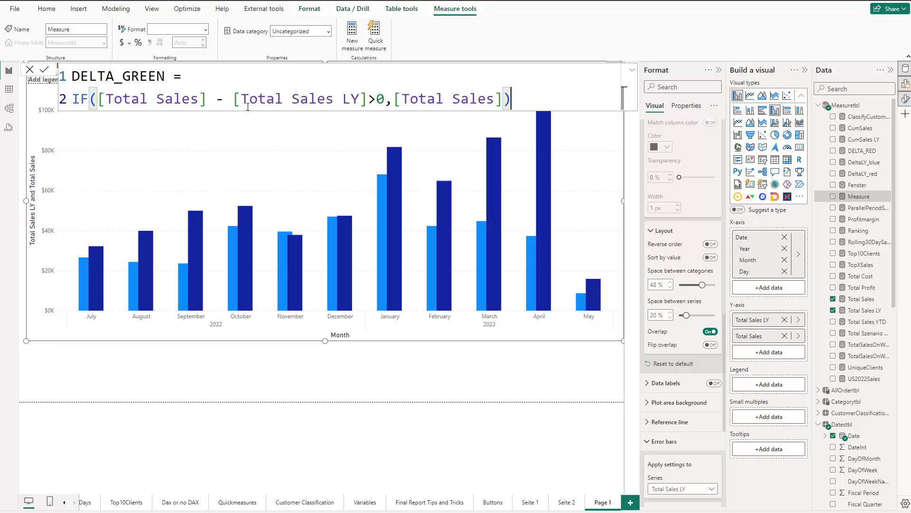
key(Return)
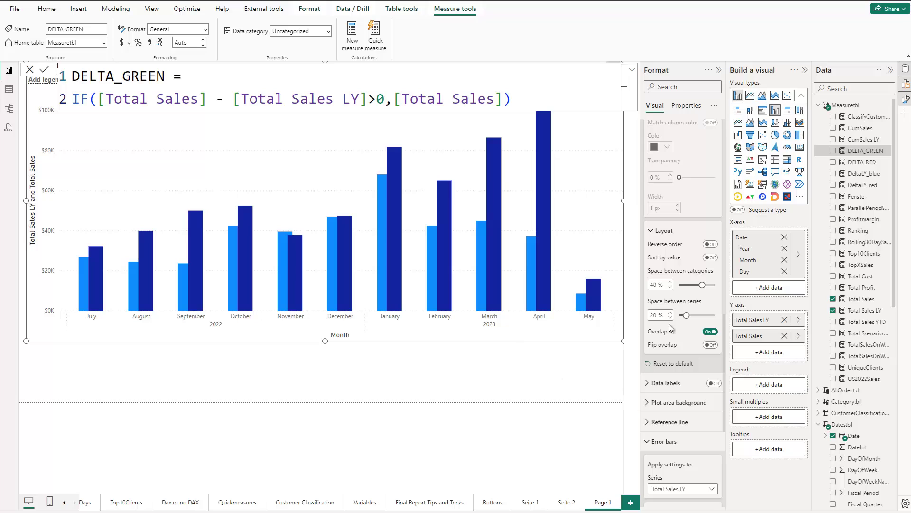
Step: Enable error bars for the Total Sales LY series and use DELTA_GREEN as their upper bound
scroll(669, 324, down, 5)
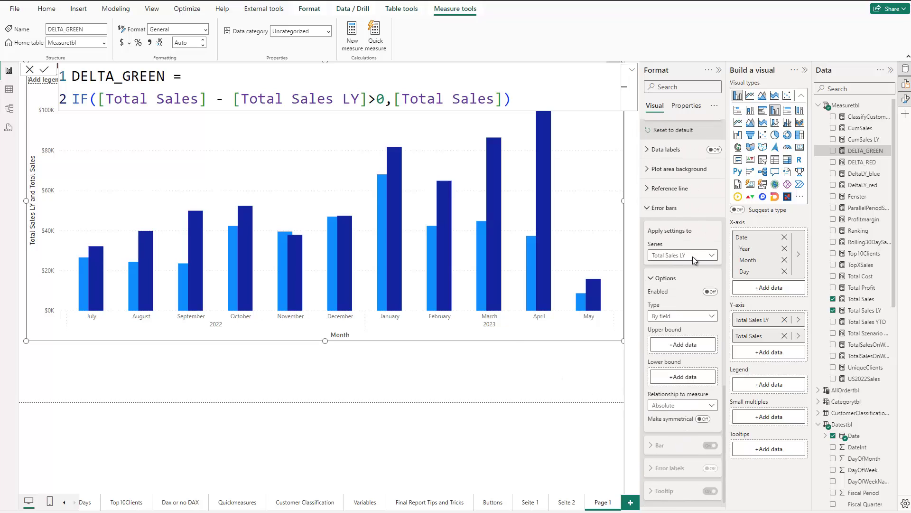
scroll(692, 258, down, 1)
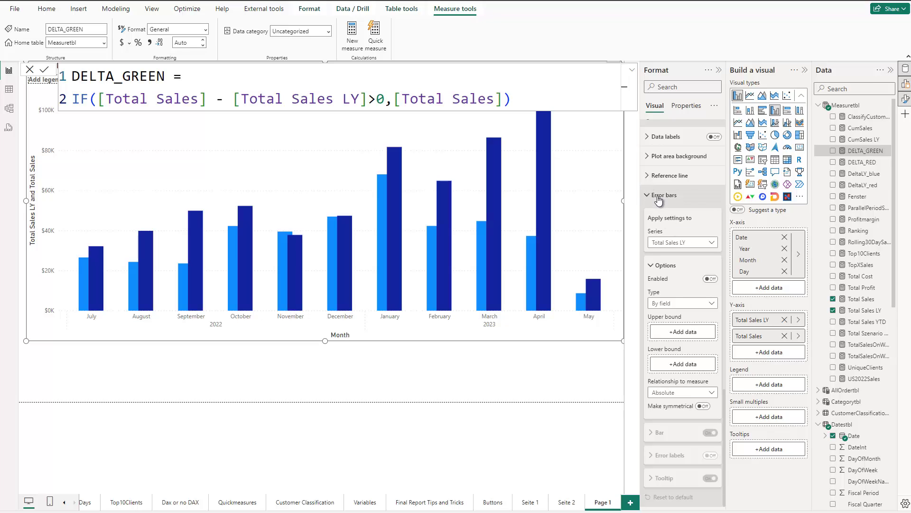
click(689, 245)
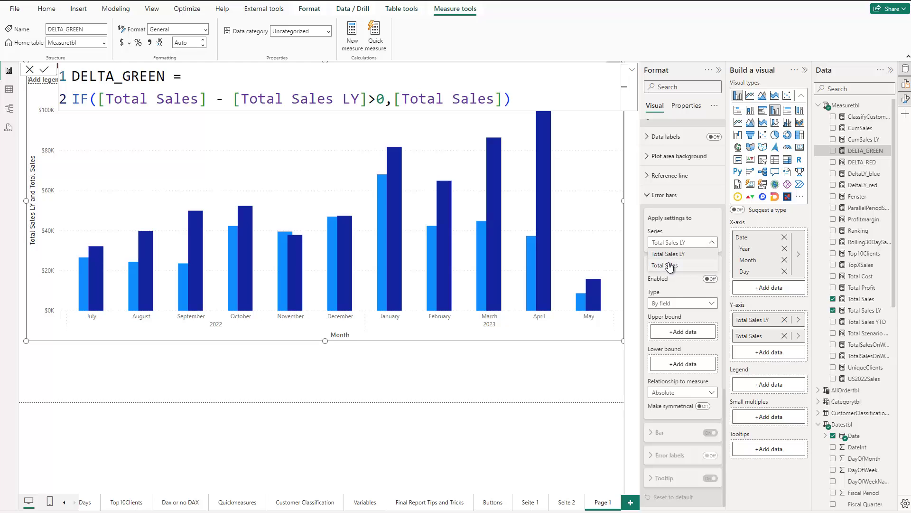
click(670, 254)
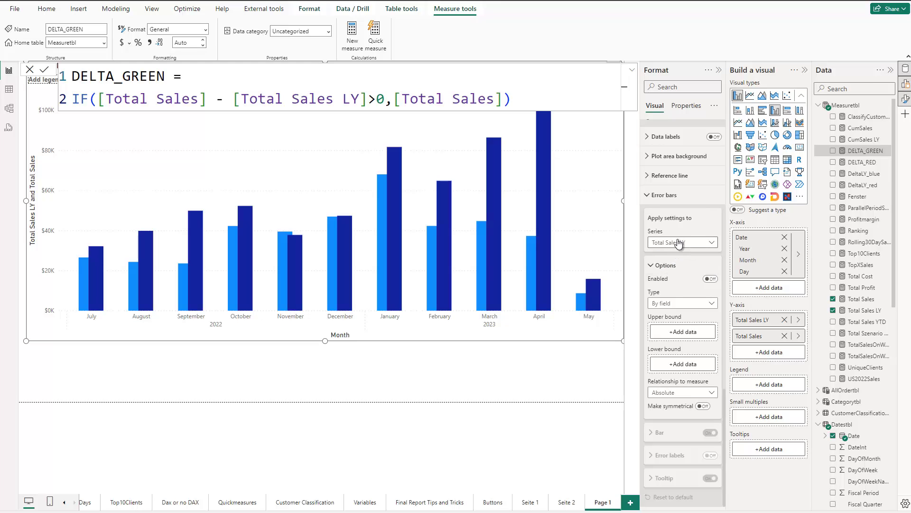
click(712, 281)
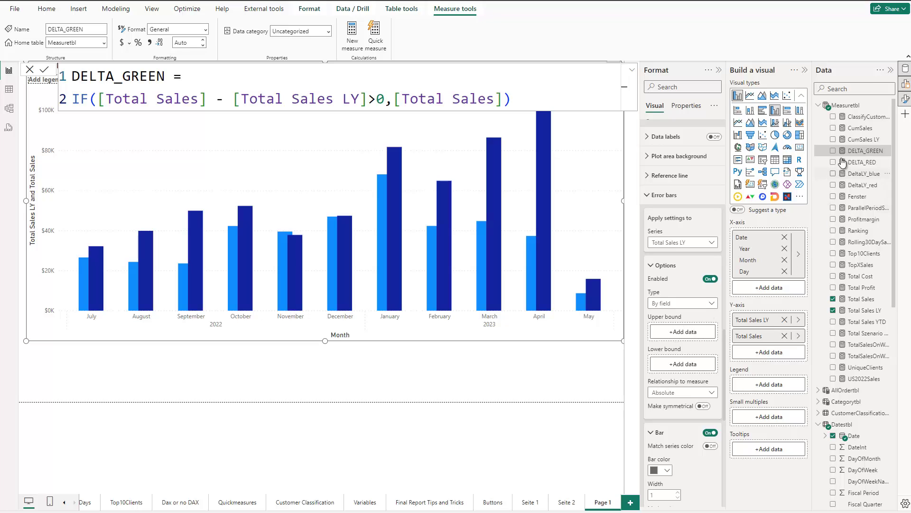
drag(859, 155, 683, 332)
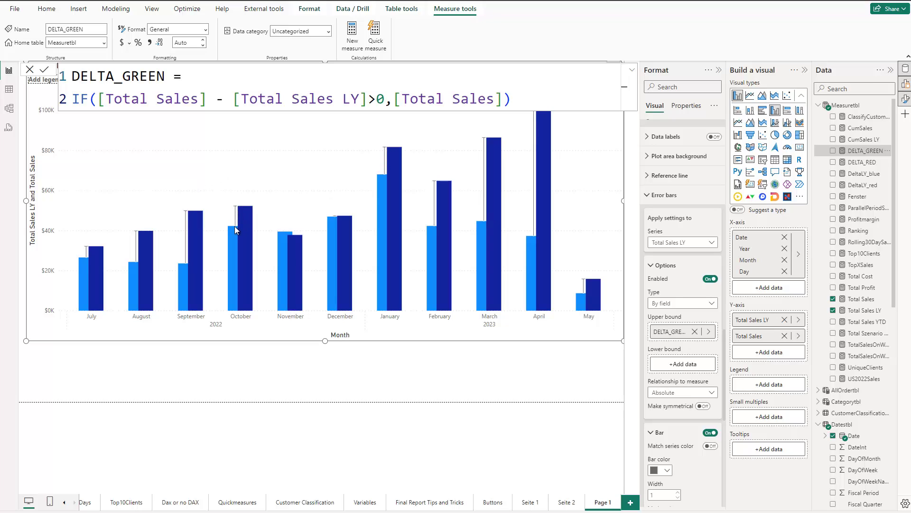
Step: Color the Total Sales LY error bars green and set their width to 5
mouse_move(236, 229)
click(660, 470)
click(660, 429)
scroll(679, 411, down, 3)
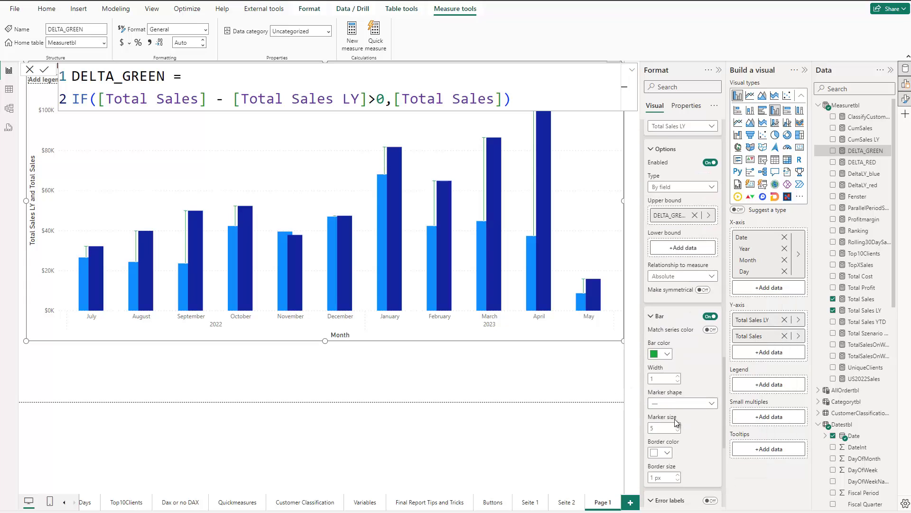
click(678, 376)
click(678, 376)
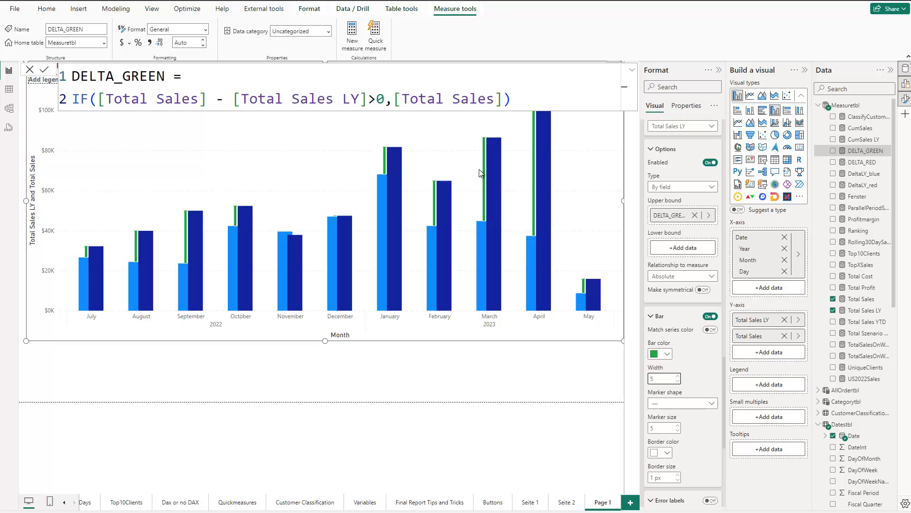
Step: Set the error bars' marker size to 8 and their marker shape to None
click(679, 425)
click(678, 426)
click(678, 425)
click(710, 403)
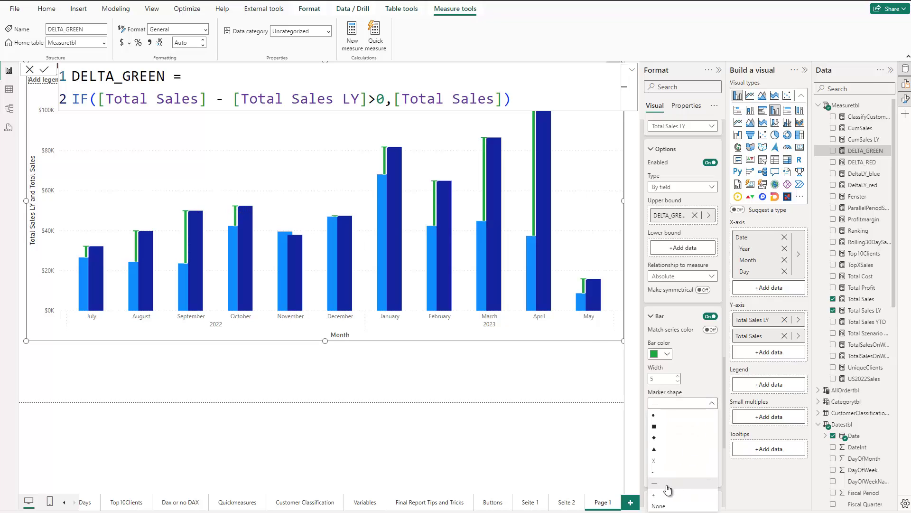
click(664, 507)
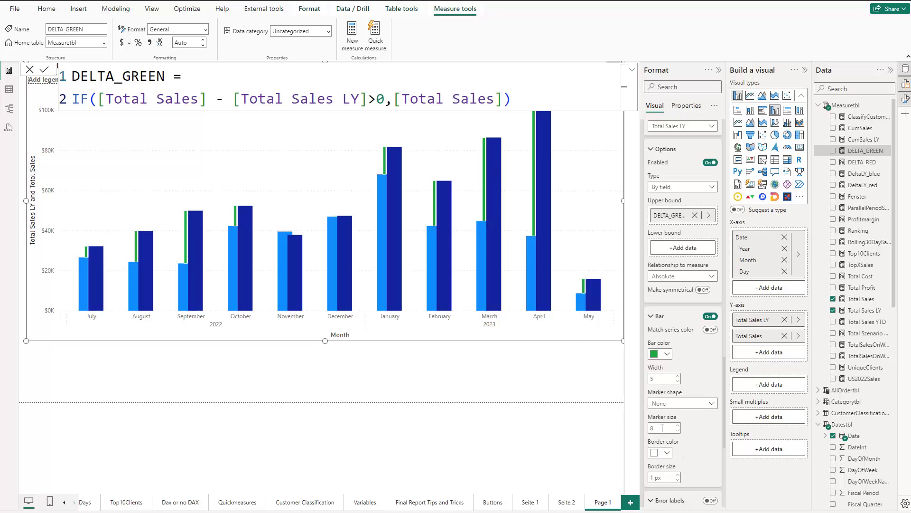
Step: Set the error bars' border size to 0 px and widen the bars to 8
click(678, 480)
click(679, 379)
click(679, 377)
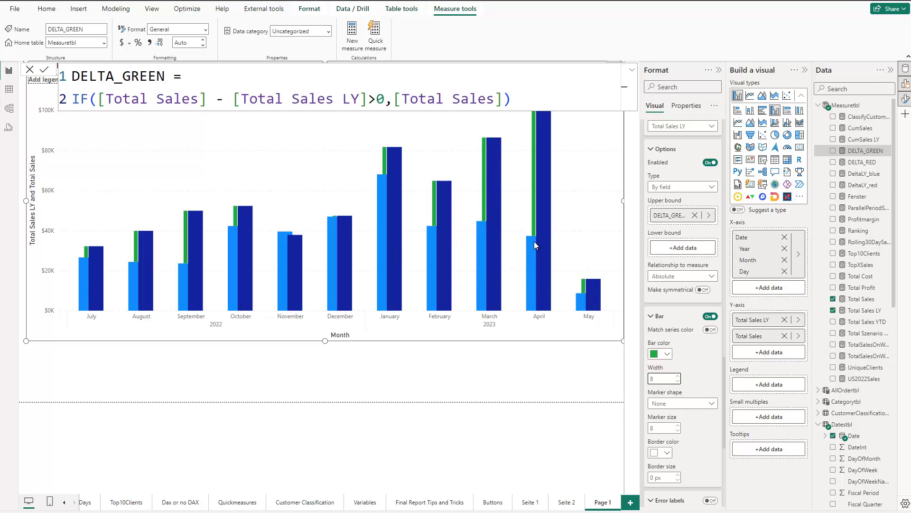
mouse_move(537, 243)
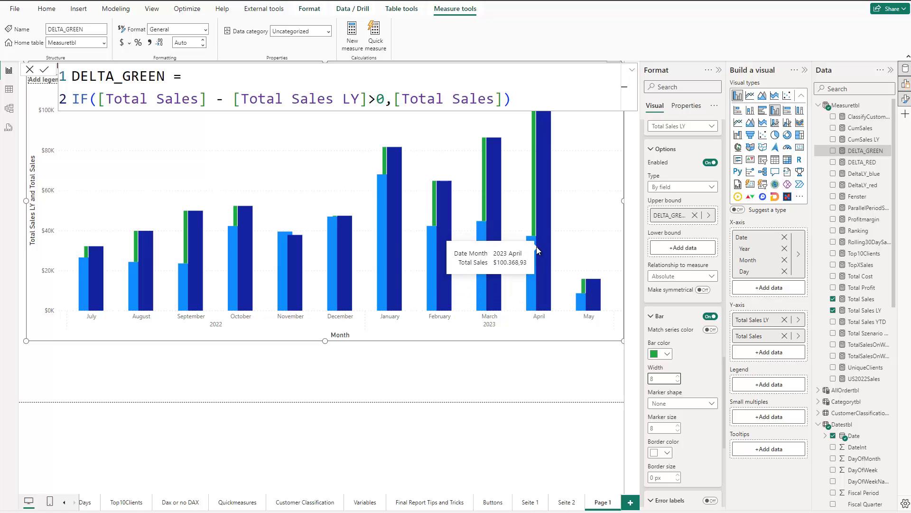
Step: Set the width of the green error bars to 10
scroll(662, 272, up, 6)
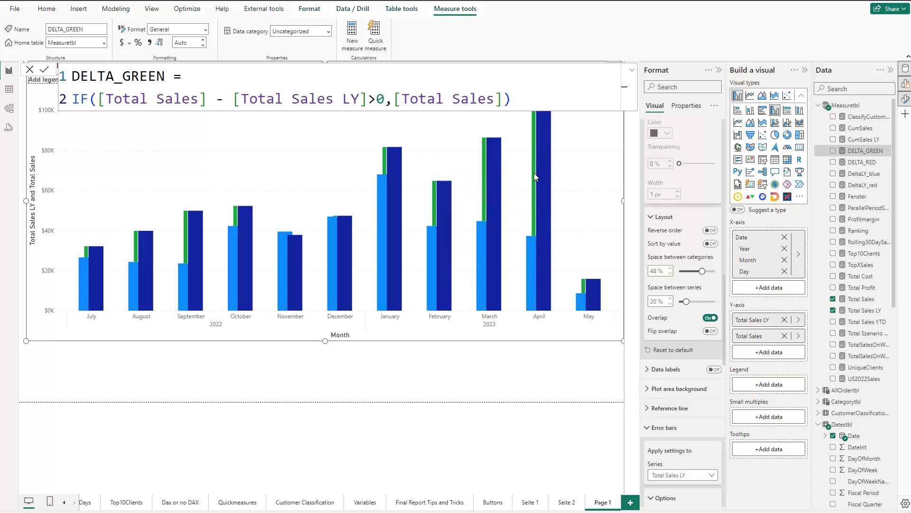
scroll(670, 291, down, 5)
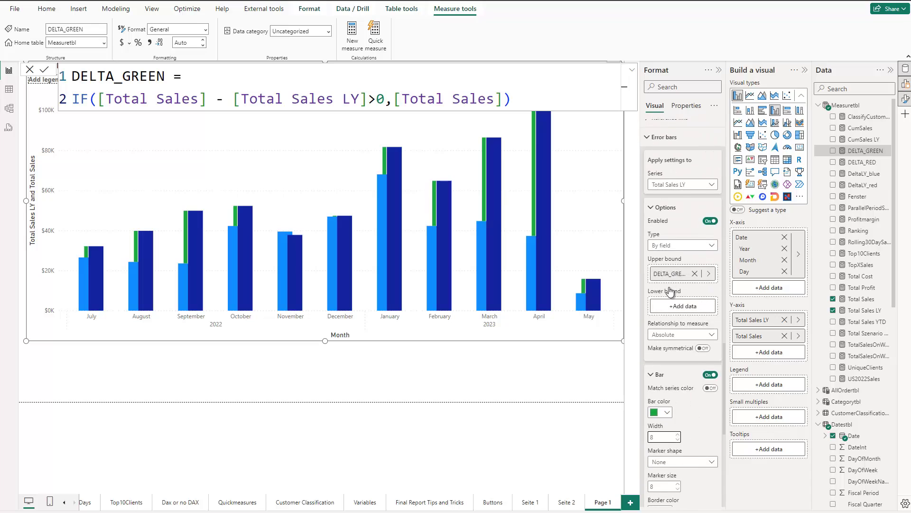
scroll(670, 291, down, 4)
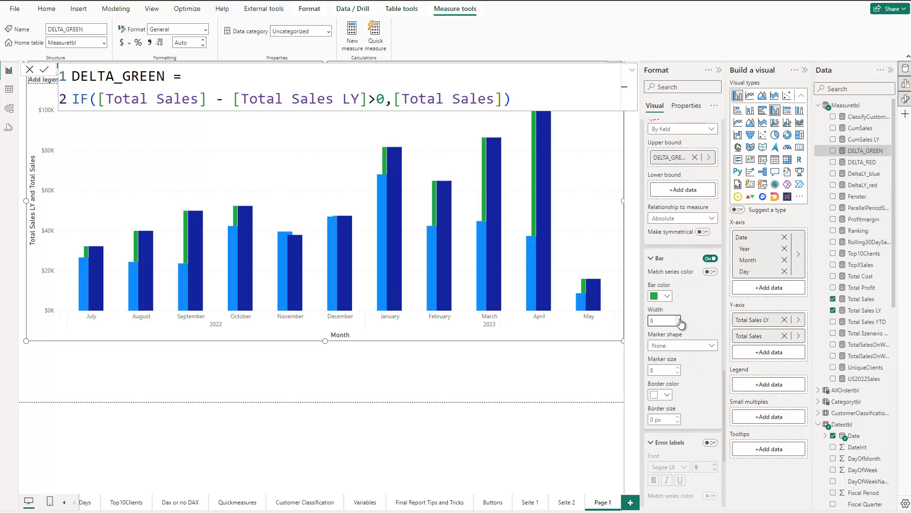
click(679, 318)
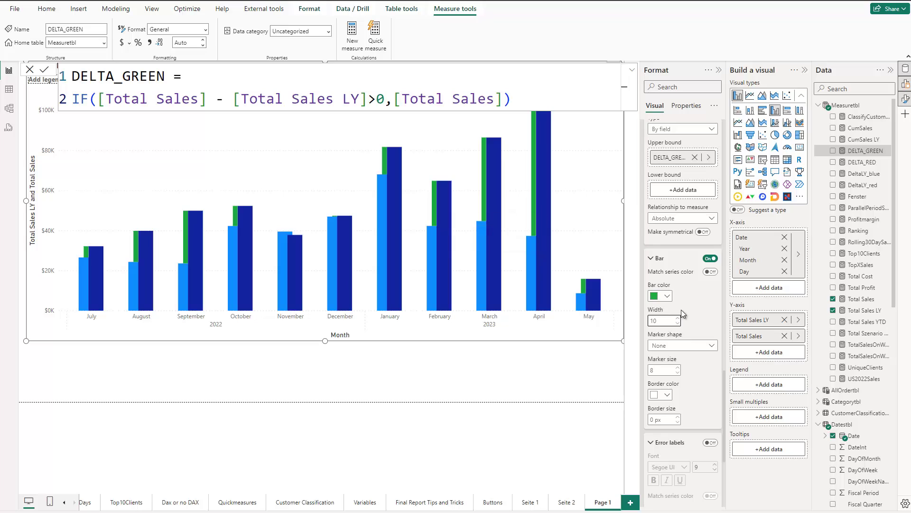
Step: Enable error bars for the Total Sales series and use DELTA_RED as their upper bound
scroll(681, 307, up, 5)
scroll(681, 307, up, 4)
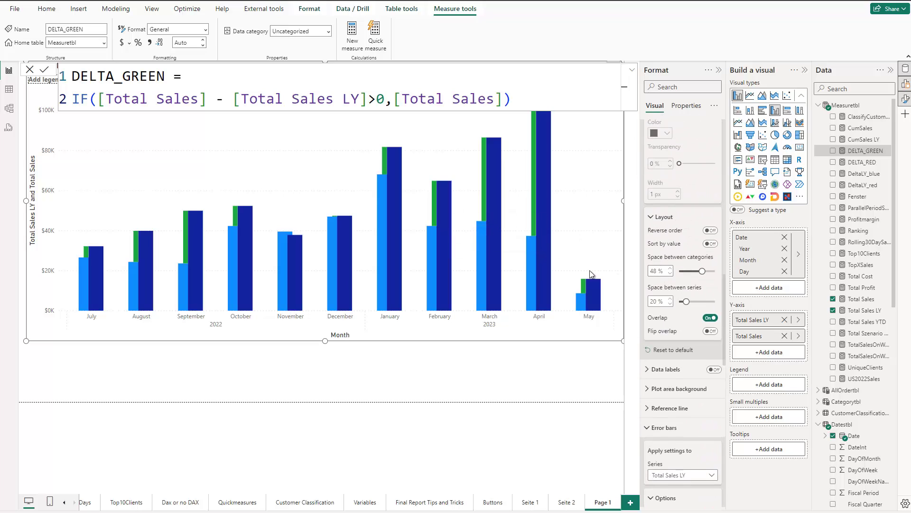
scroll(677, 342, down, 3)
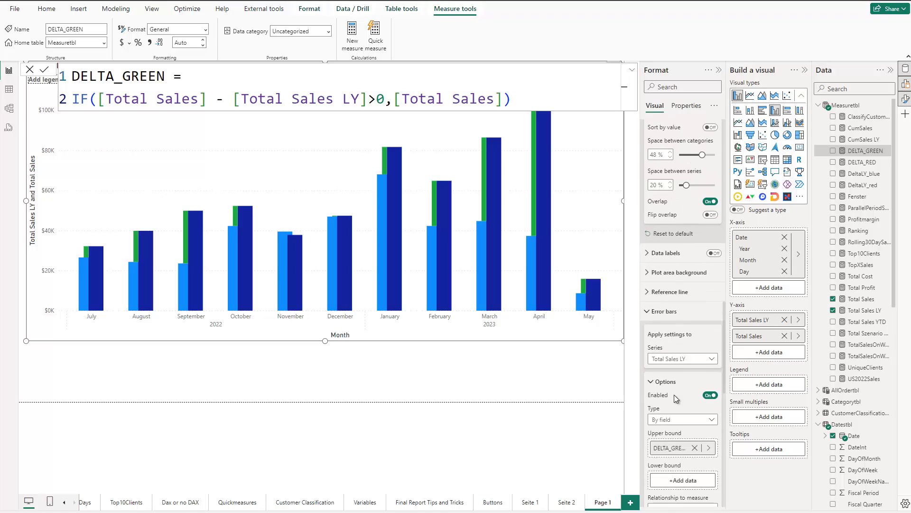
click(677, 363)
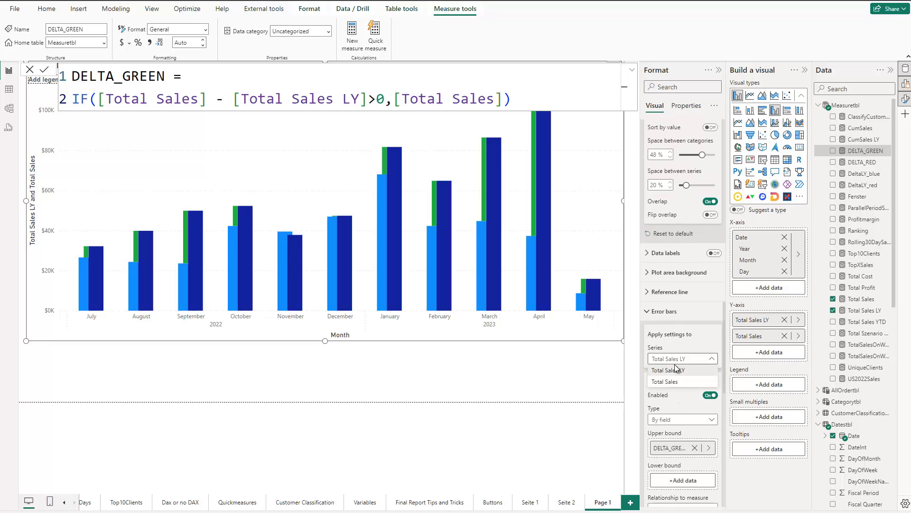
click(669, 385)
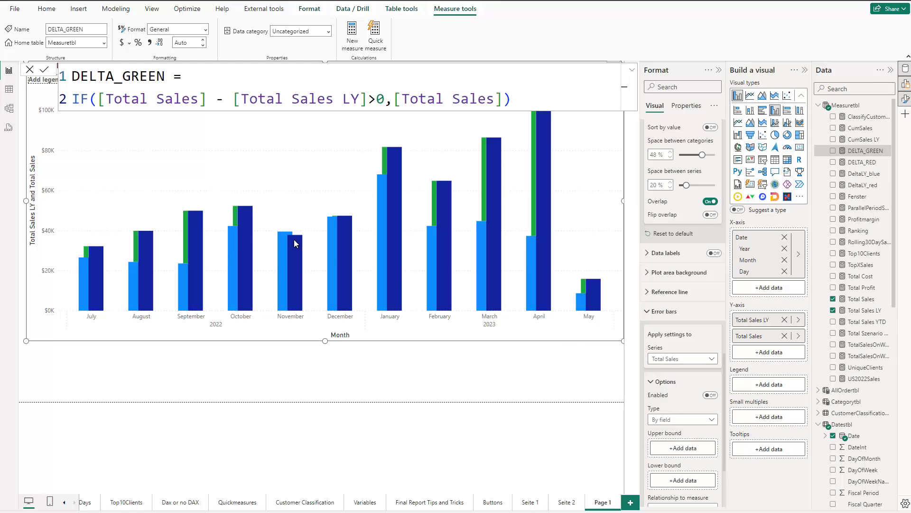
mouse_move(295, 246)
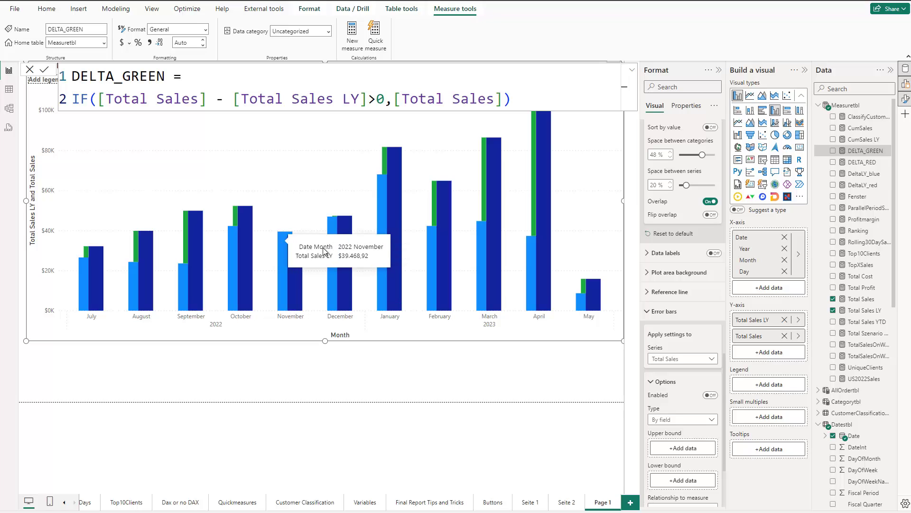
click(711, 396)
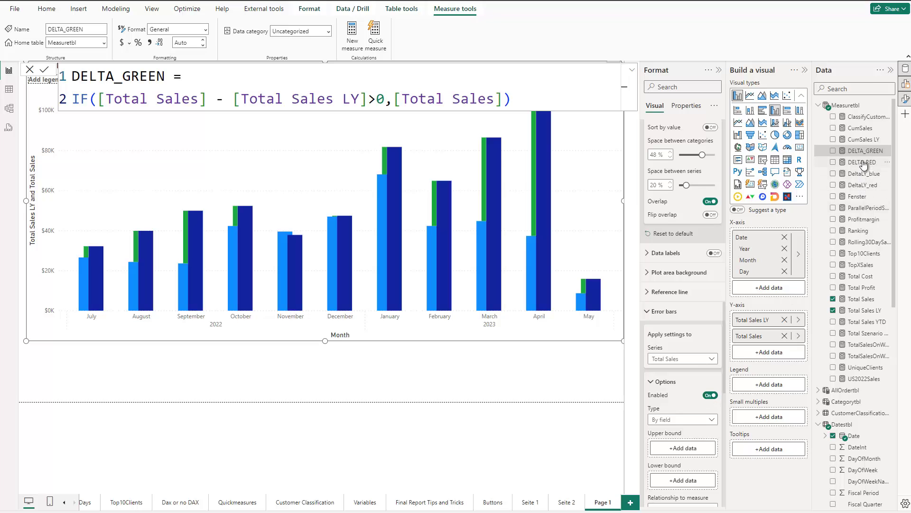
drag(863, 164, 684, 448)
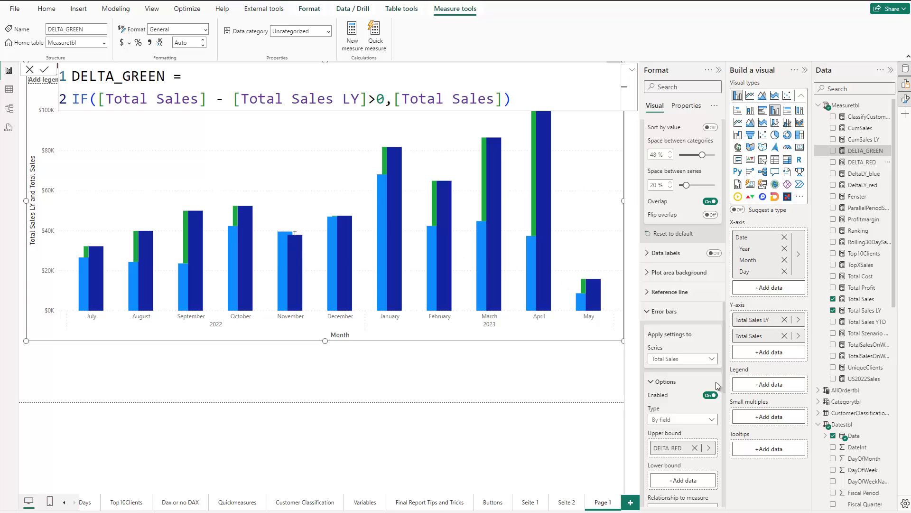
Step: Color the Total Sales error bars orange-red and set their width to 10
scroll(716, 381, down, 5)
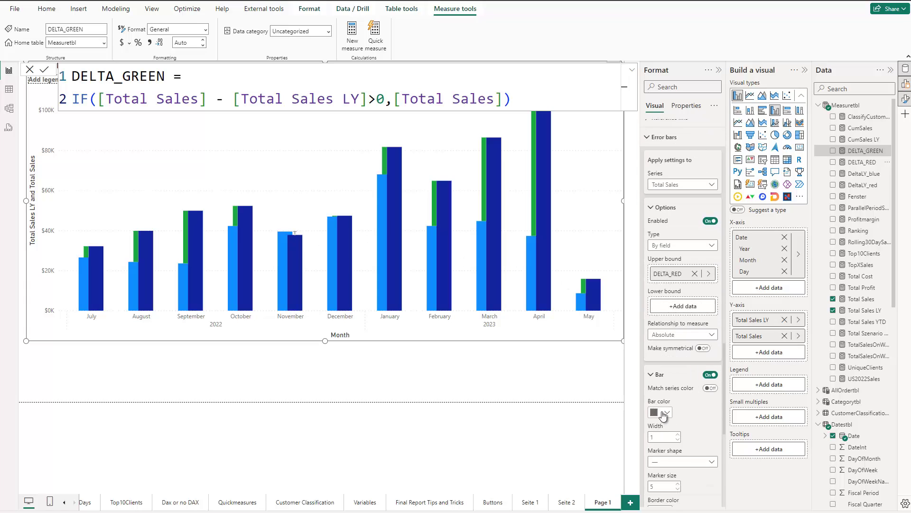
click(663, 413)
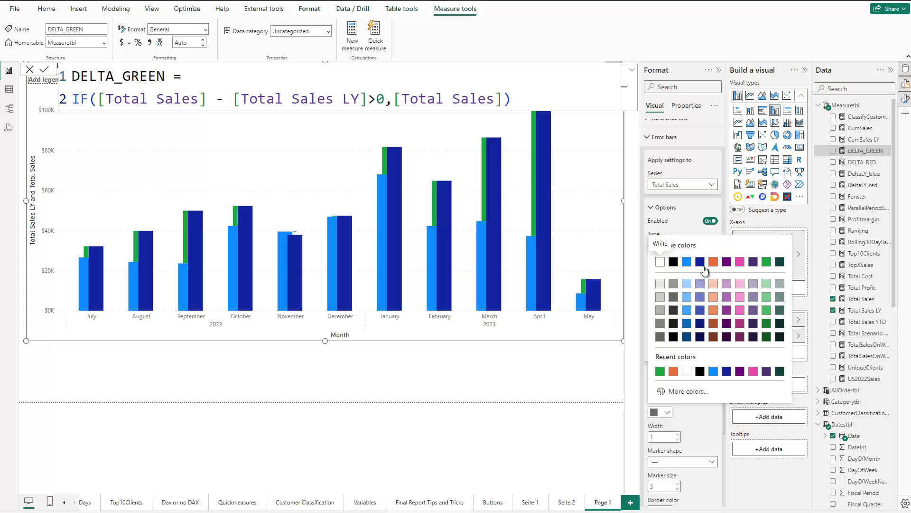
click(674, 372)
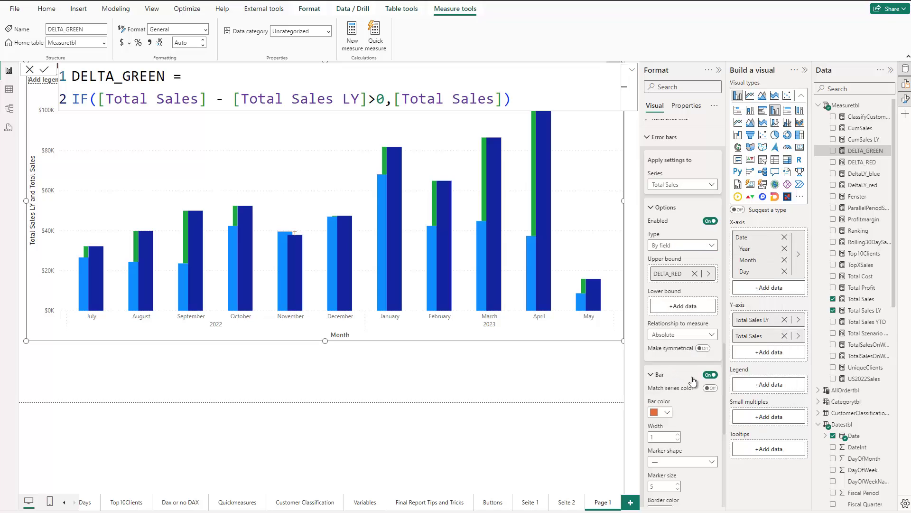
click(670, 436)
text(10)
Step: Set the Total Sales error bars' marker shape to None and their border size to 0 px
click(677, 461)
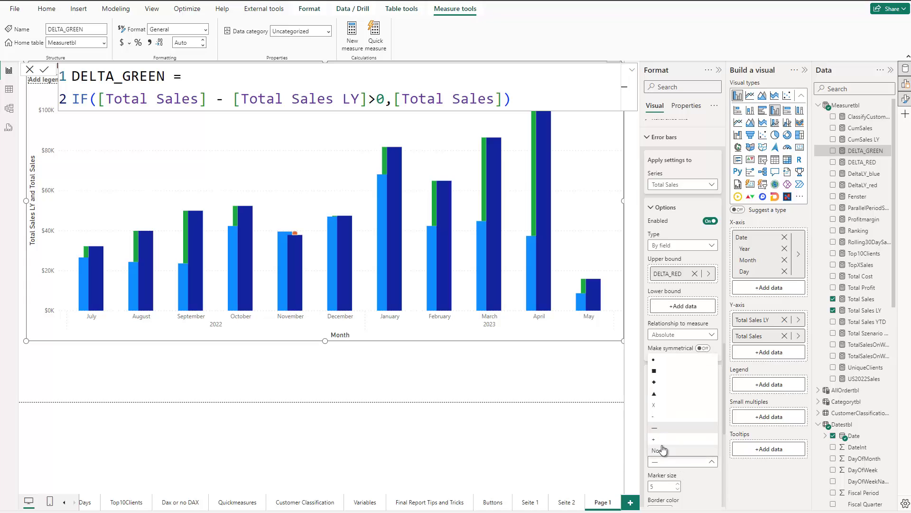
click(663, 449)
scroll(692, 430, down, 3)
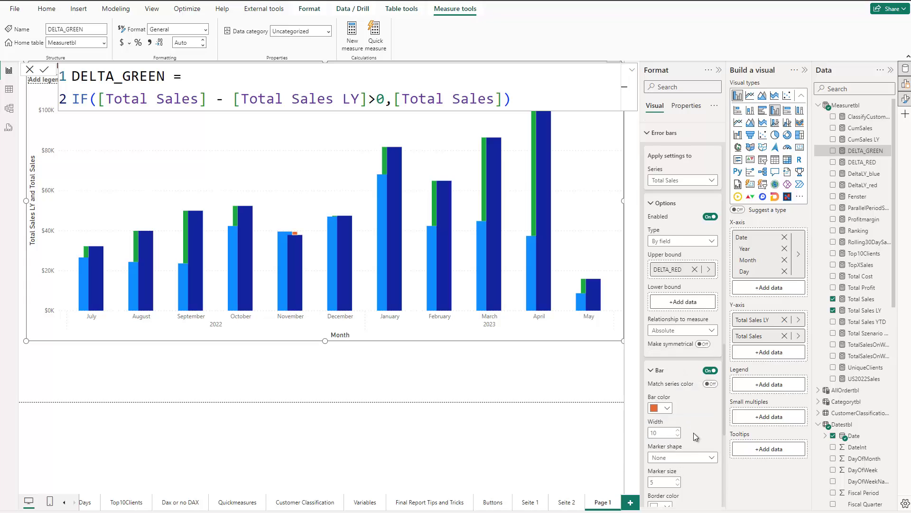
click(678, 422)
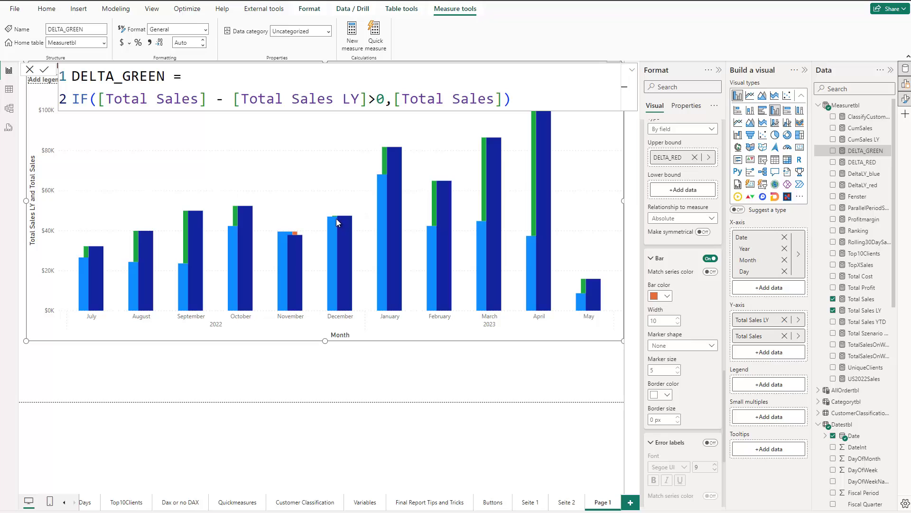
mouse_move(335, 218)
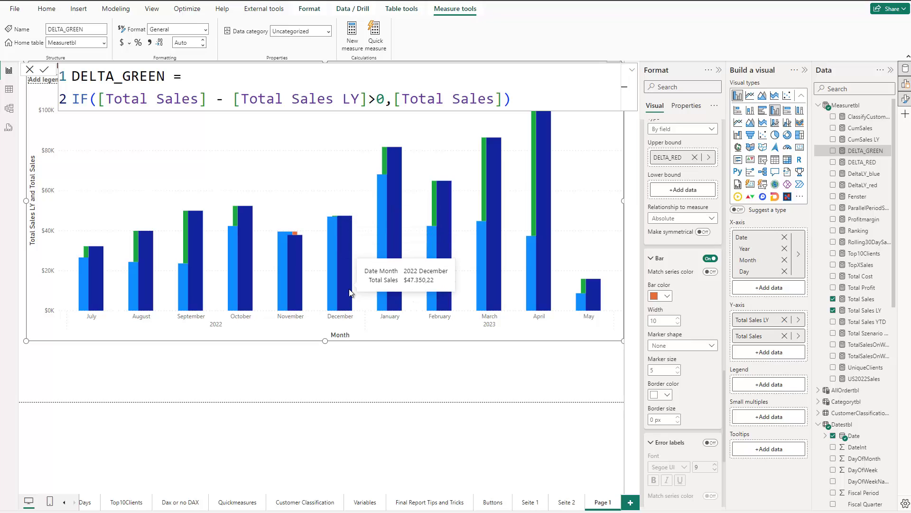